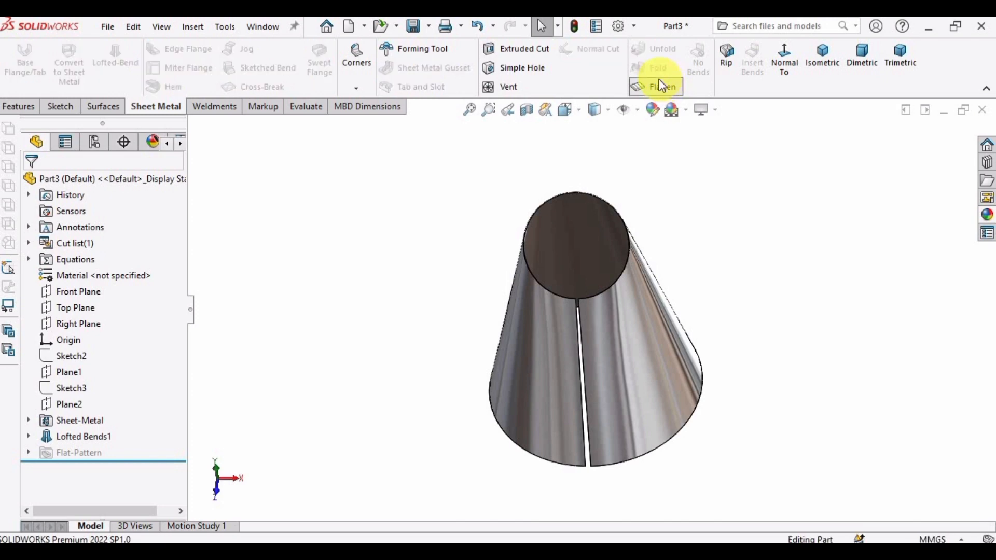
middle_click_drag(787, 336, 647, 275)
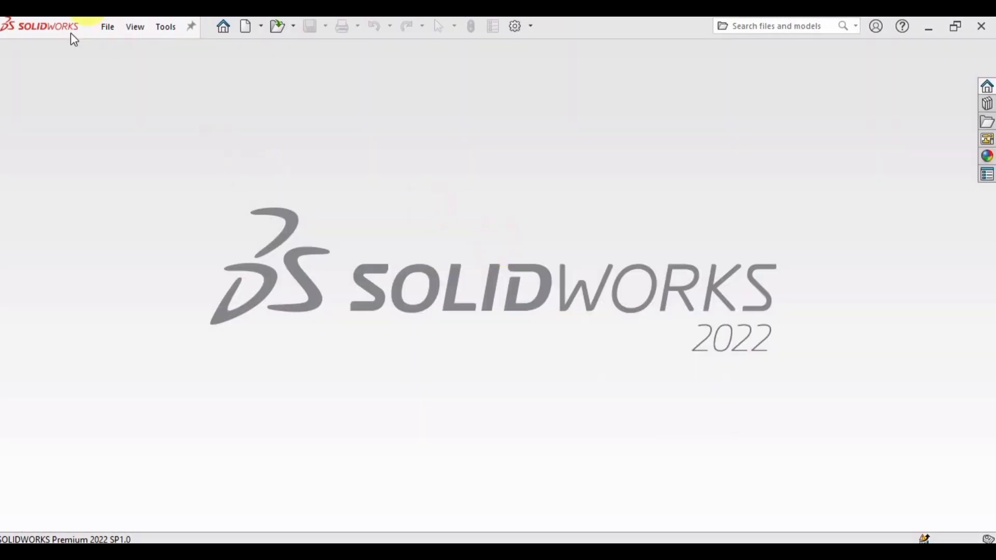
Create a new part document.
left_click(109, 29)
left_click(122, 49)
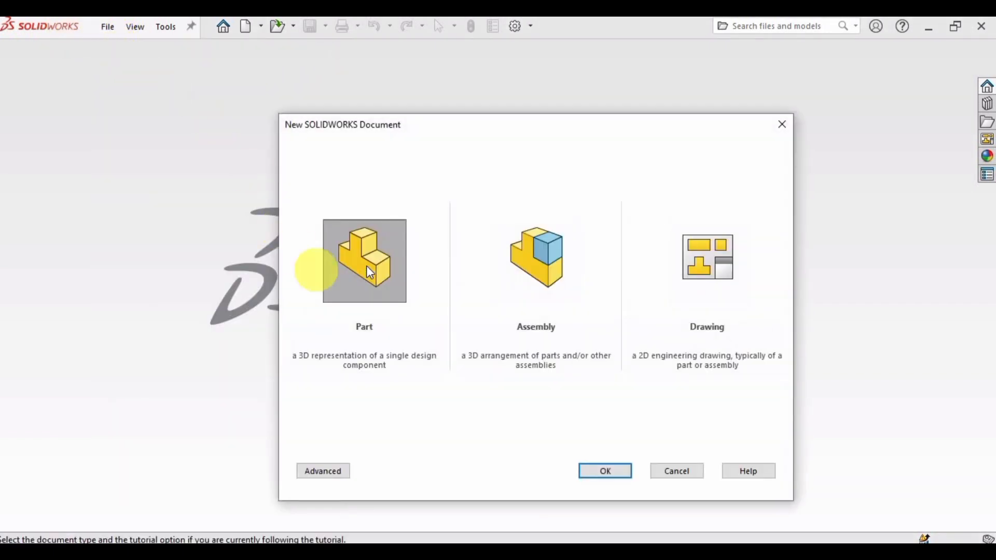
left_click(370, 270)
left_click(596, 472)
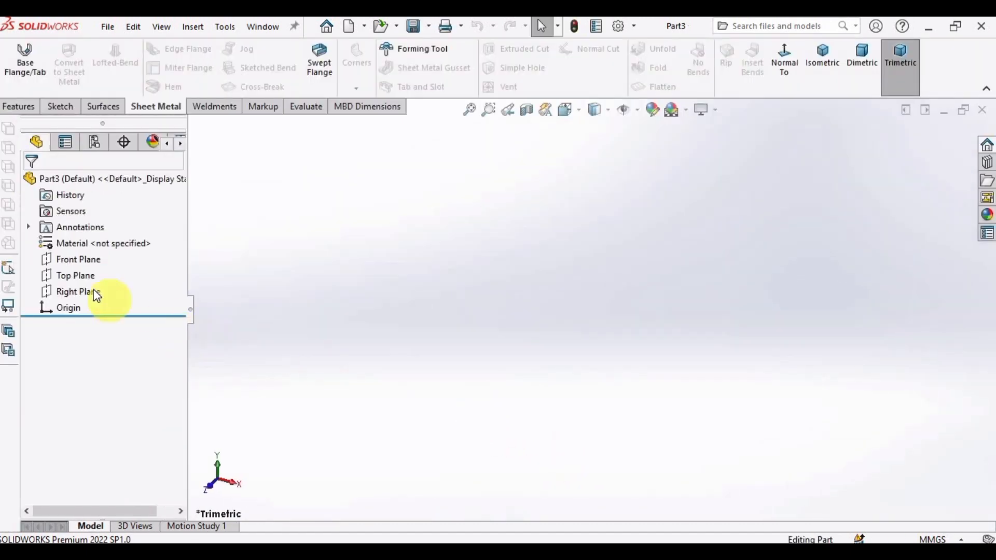
Start a sketch on the Top Plane and draw a circle about 132 mm in diameter centred on the origin.
left_click(86, 276)
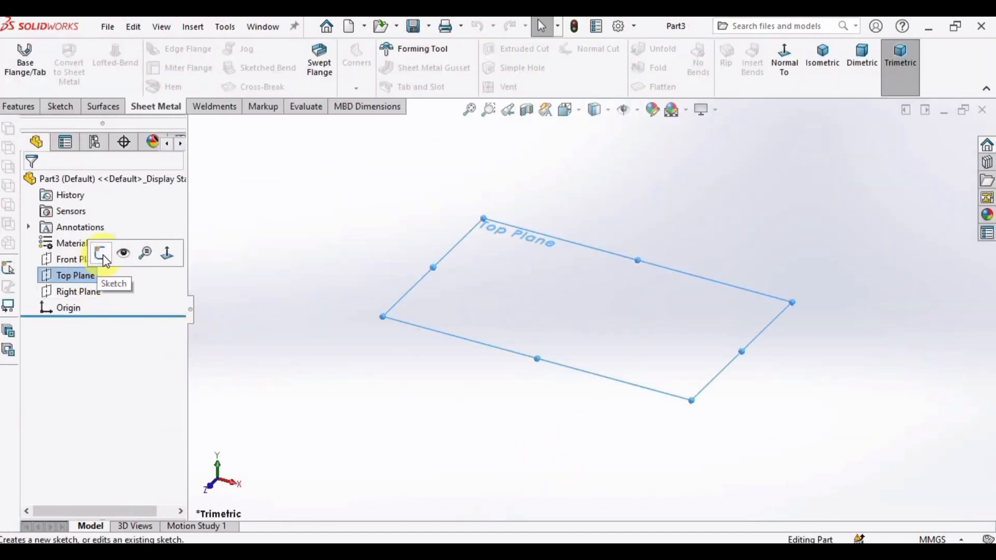
left_click(100, 255)
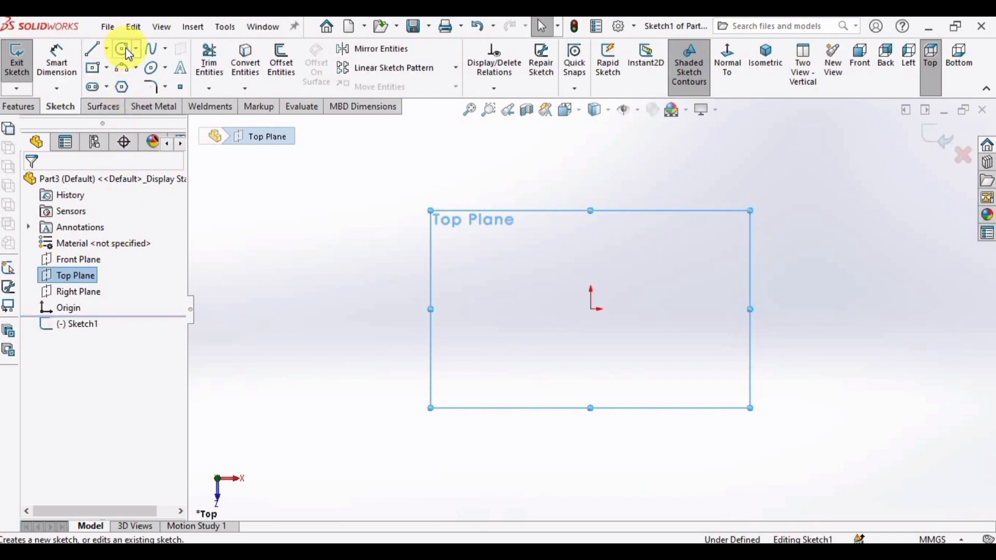
left_click(125, 50)
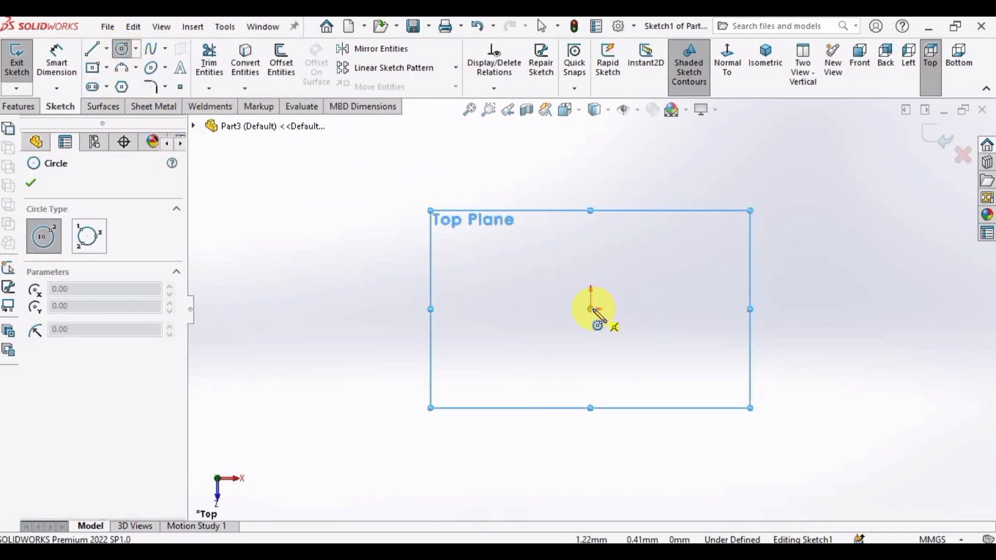
left_click_drag(592, 310, 570, 192)
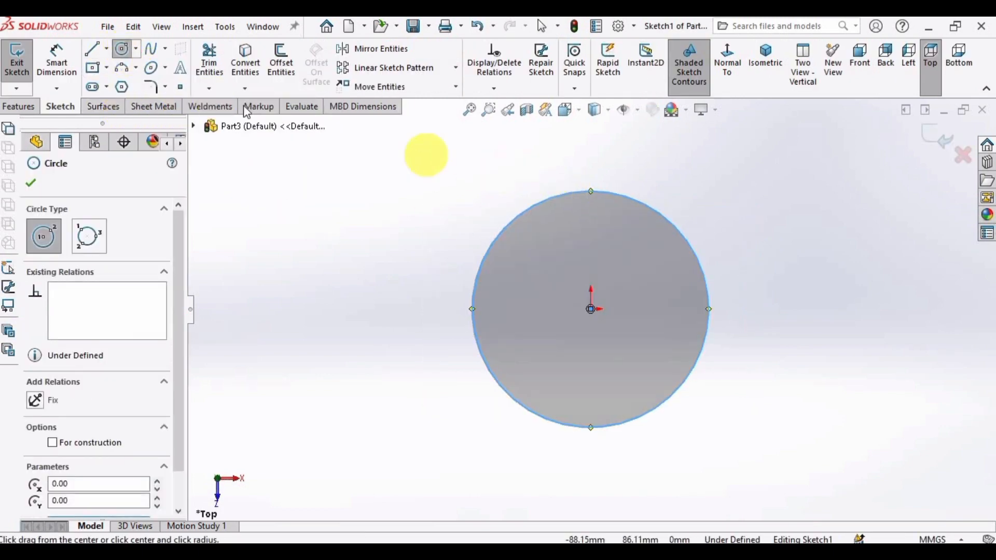
Draw a vertical centerline from the origin down to the circle's lowest point.
left_click(107, 49)
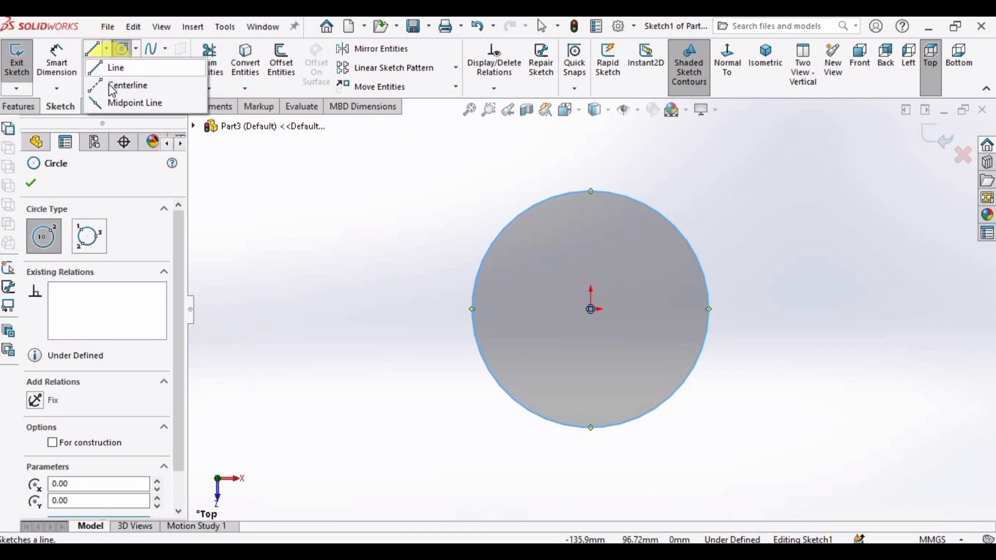
left_click(150, 87)
scroll(591, 330, "down", 2)
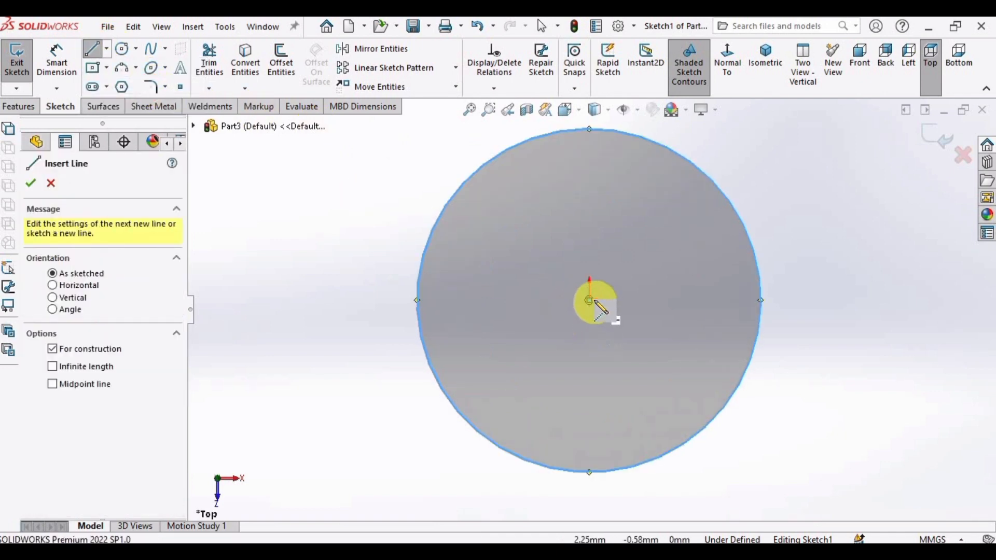
left_click_drag(590, 301, 589, 471)
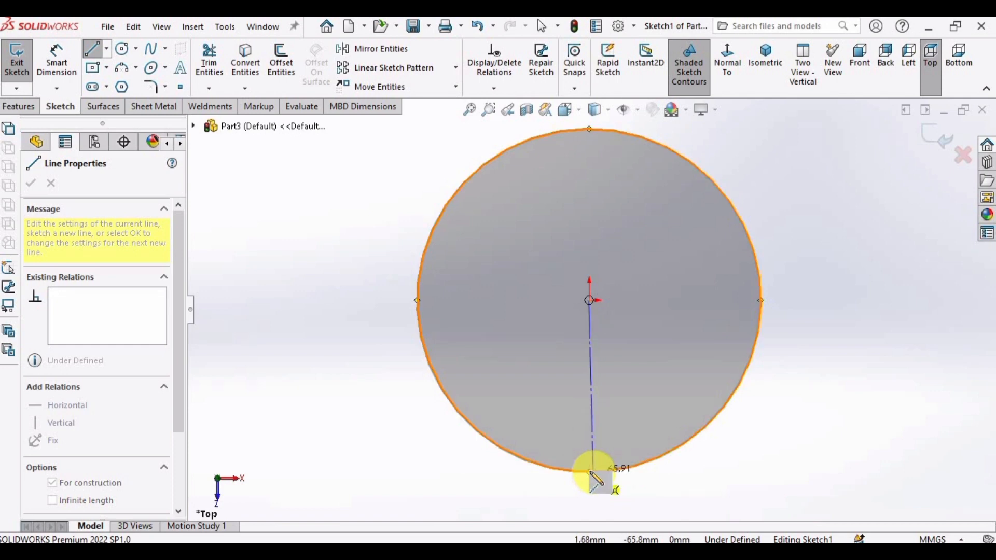
left_click(589, 472)
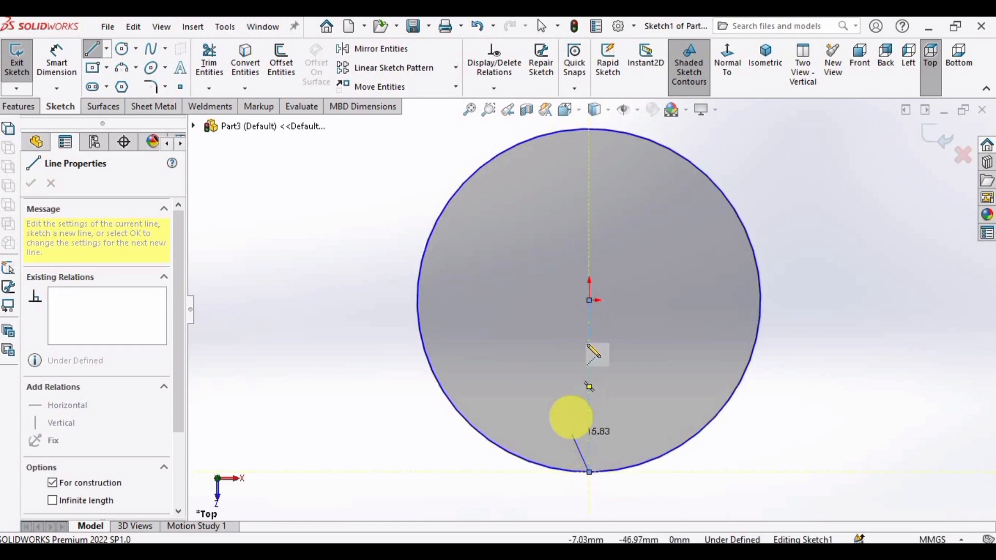
left_click(106, 50)
key("Escape")
key("Escape")
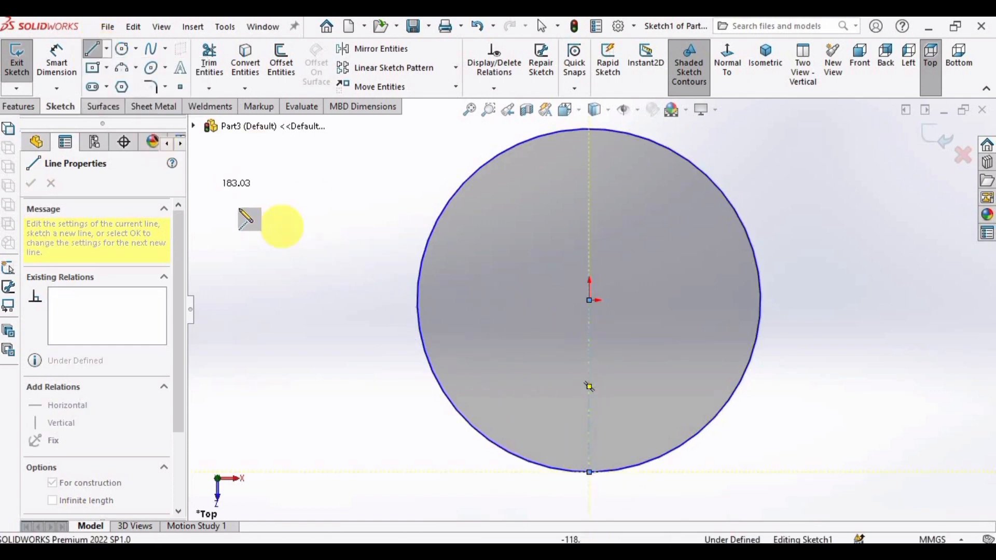
Draw a slanted centerline from the origin to the circle, ending slightly left of the vertical centerline.
left_click(106, 48)
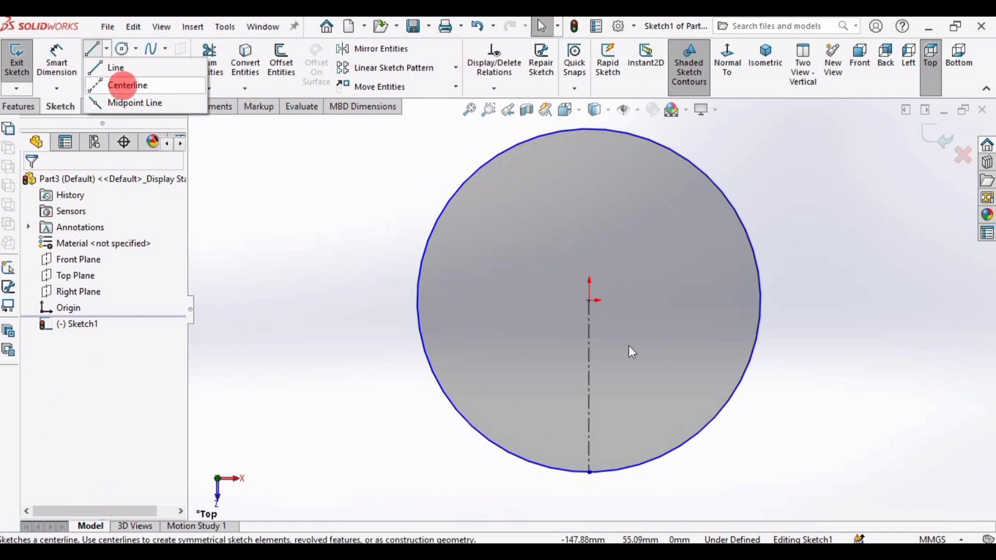
left_click(123, 82)
left_click(589, 301)
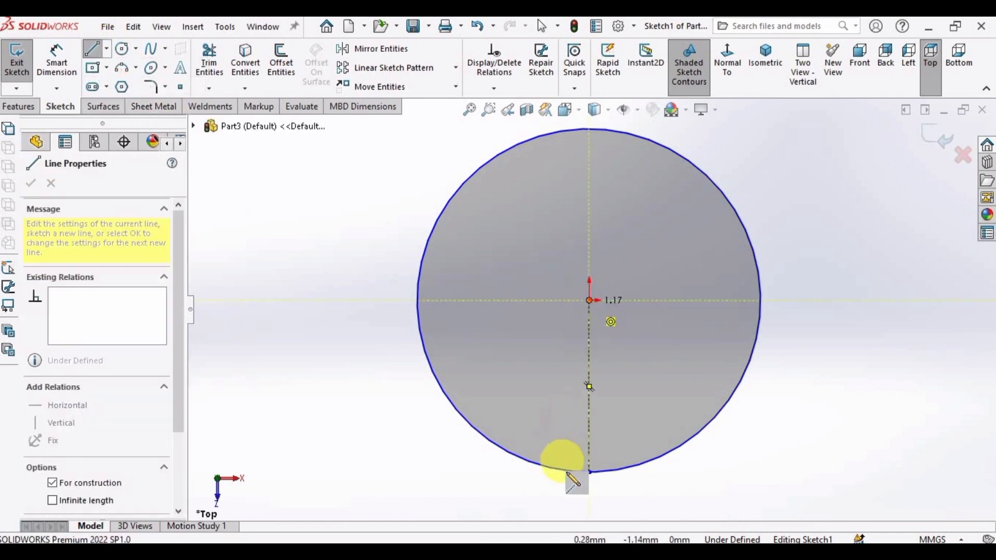
left_click(568, 470)
key("Escape")
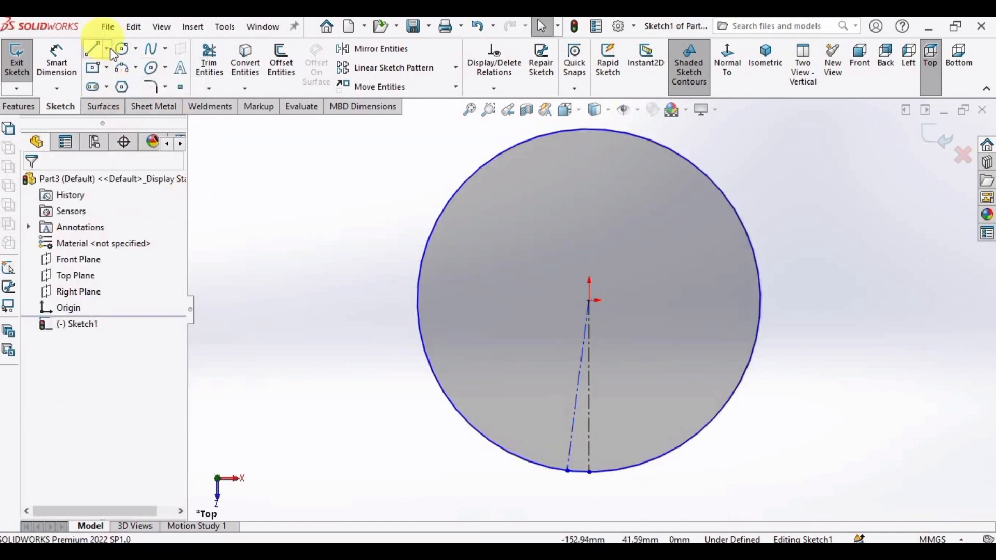
Draw a slanted centerline from the origin to the circle, ending slightly right of the vertical centerline.
left_click(107, 49)
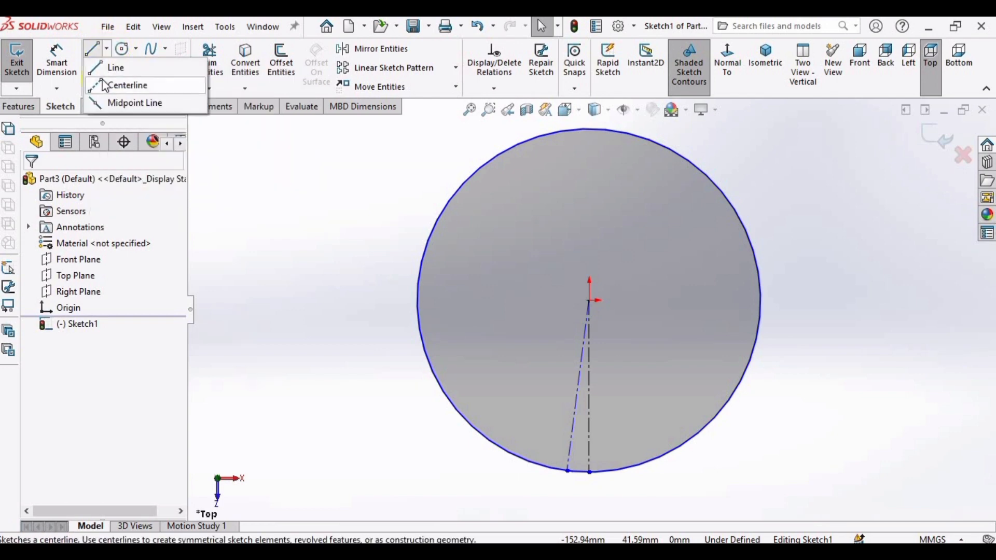
left_click(104, 84)
left_click(590, 301)
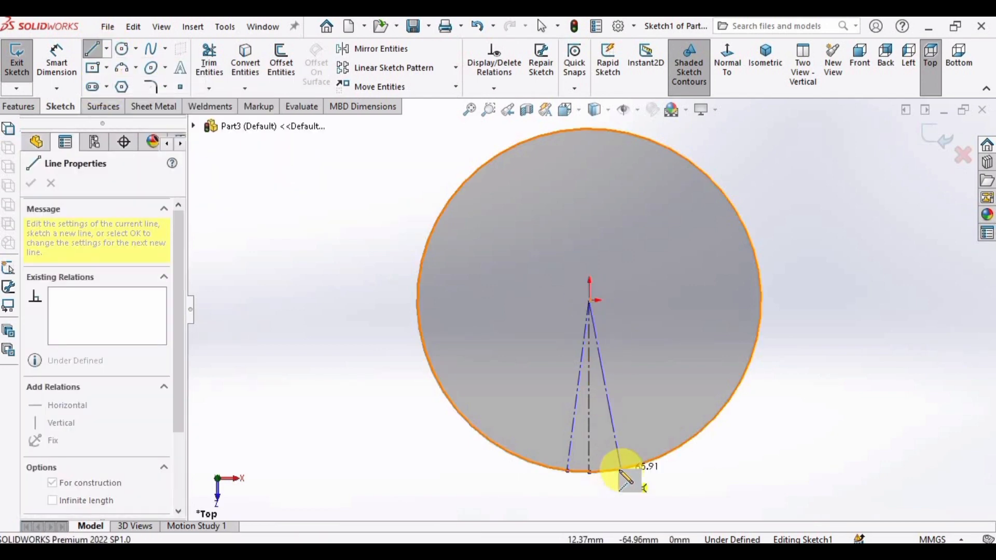
left_click(616, 470)
key("Escape")
Dimension the circle's diameter as 1200 mm.
scroll(591, 487, "down", 3)
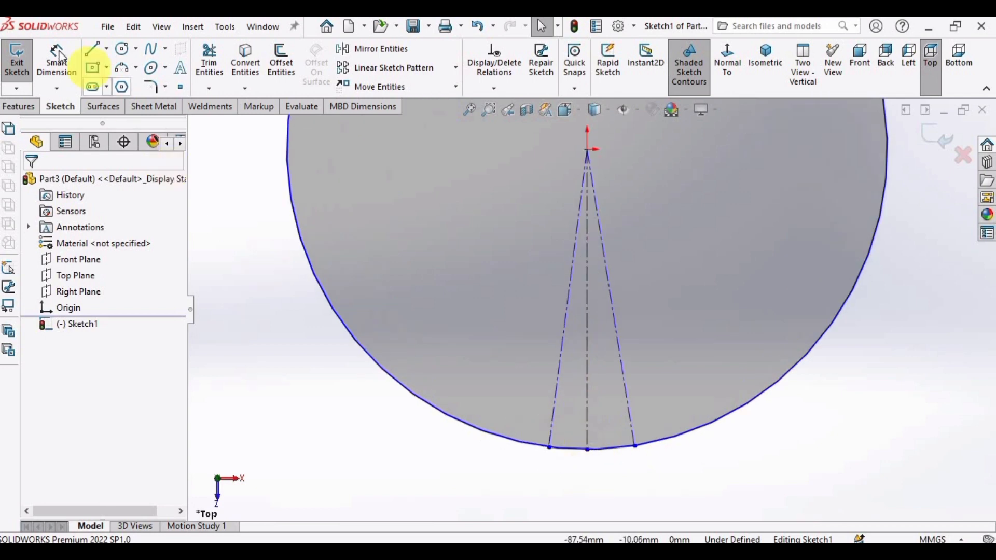
left_click(59, 51)
scroll(603, 467, "down", 2)
left_click(580, 388)
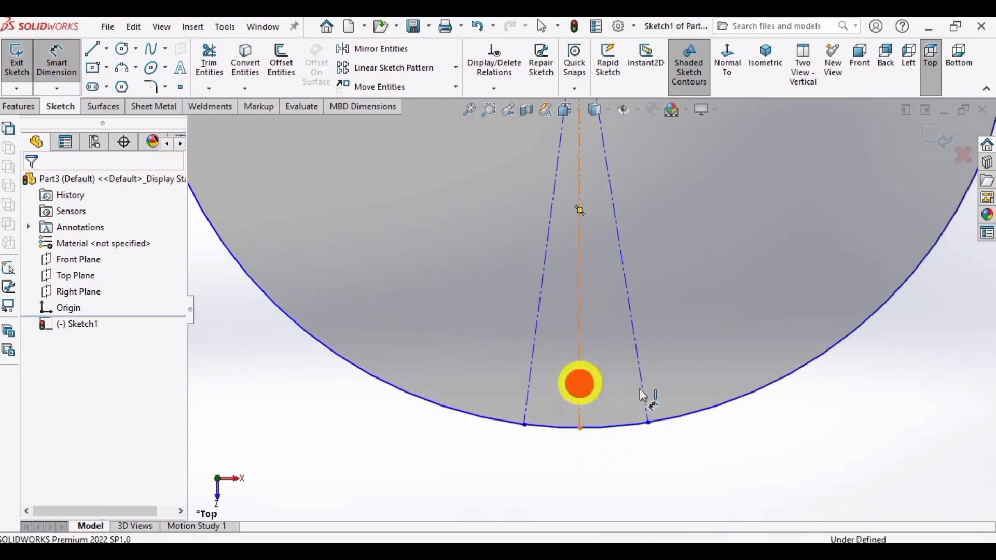
key("Escape")
scroll(540, 296, "up", 5)
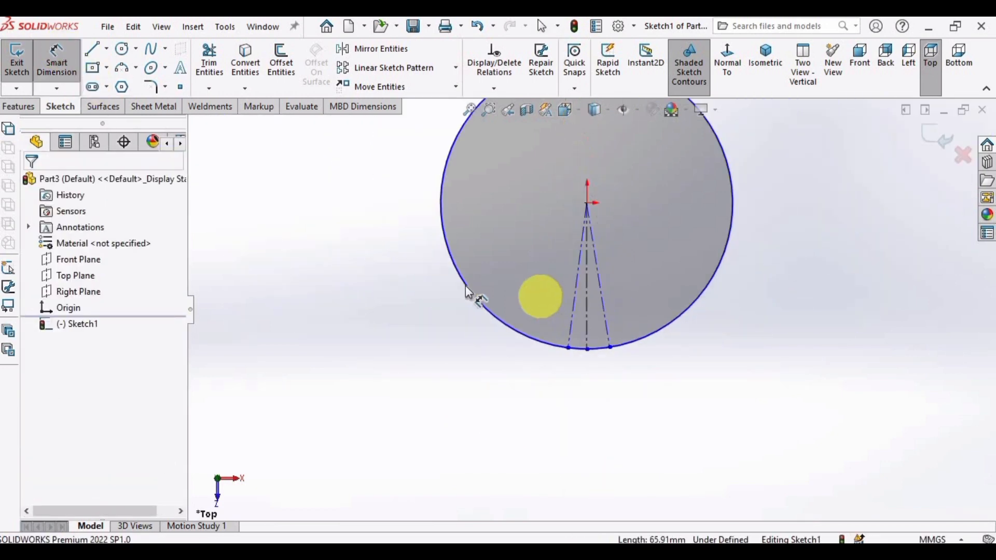
scroll(471, 251, "down", 3)
left_click(450, 248)
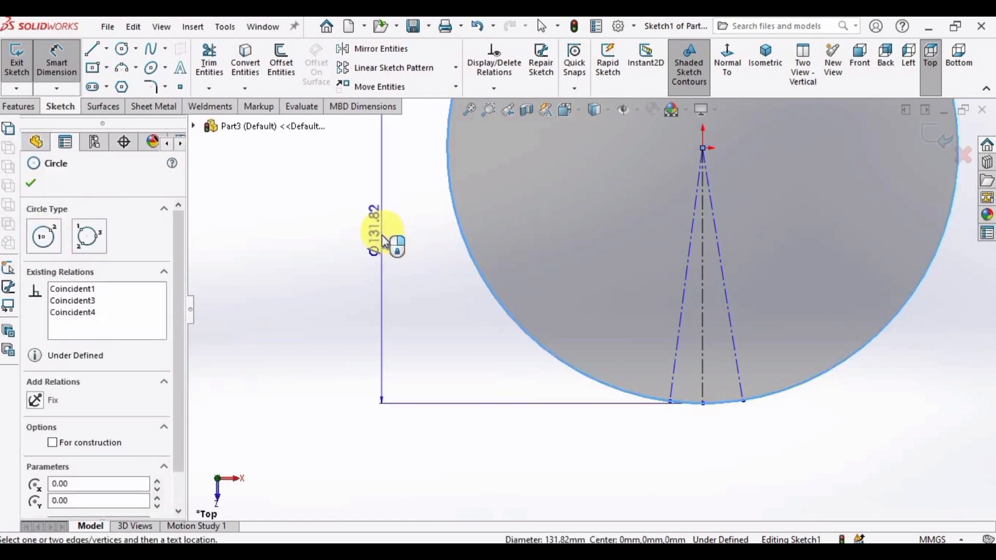
left_click(395, 391)
type("1200")
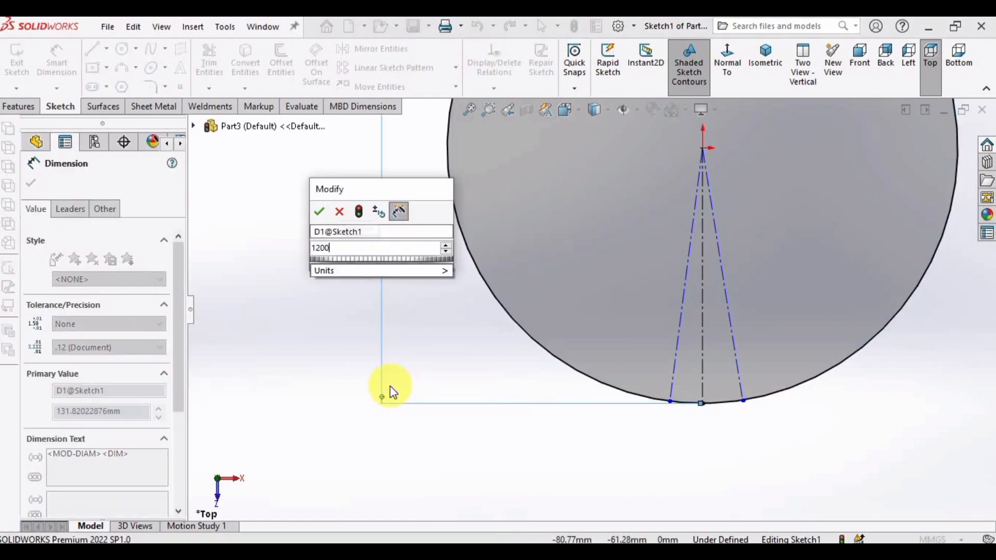
key("Return")
Dimension the angle between the vertical centerline and the right slanted centerline as 1.5°.
scroll(724, 389, "down", 3)
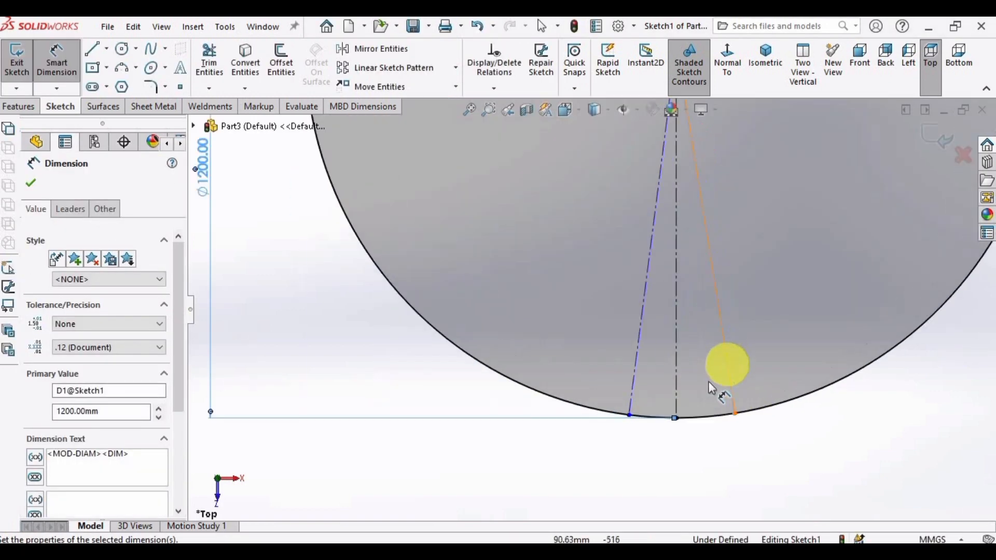
left_click(722, 372)
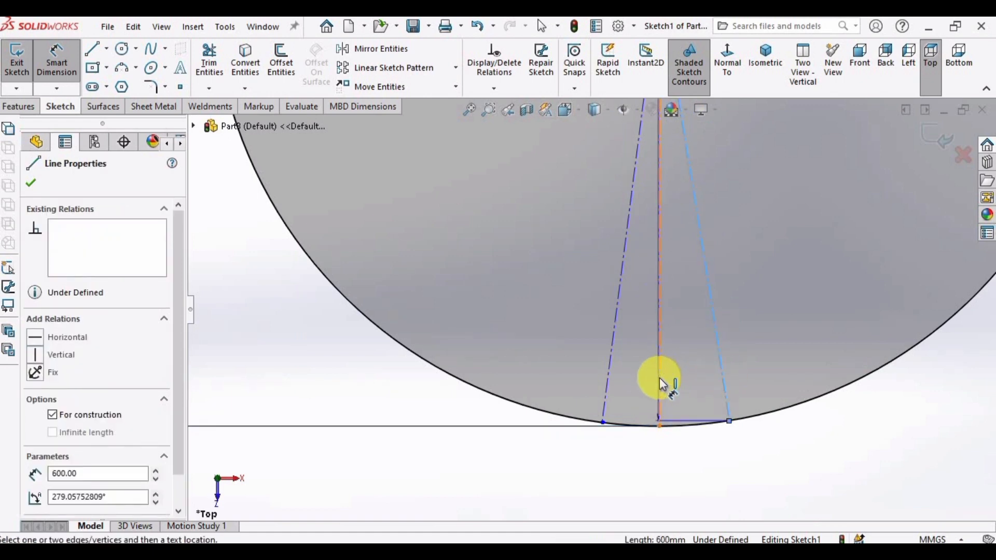
left_click(660, 383)
left_click(693, 472)
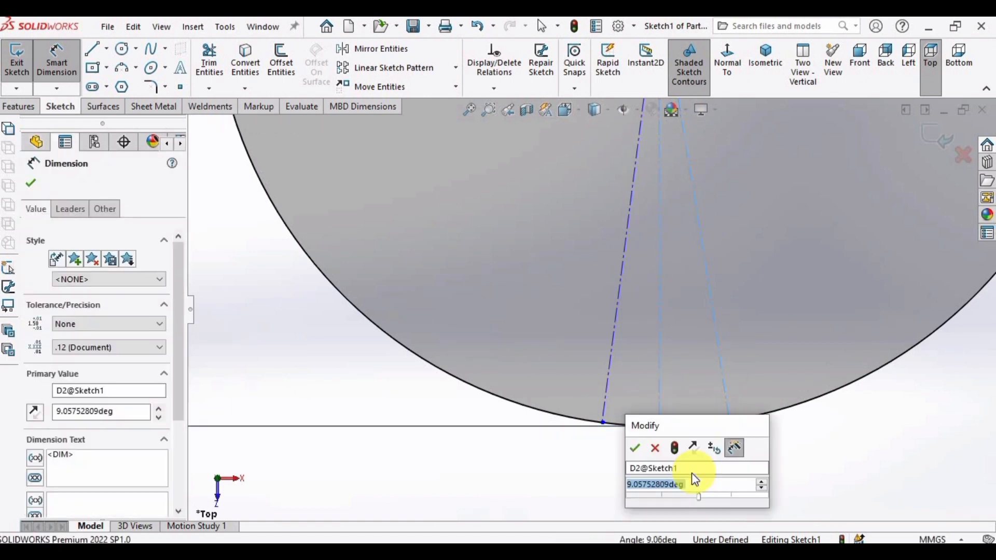
key("Return")
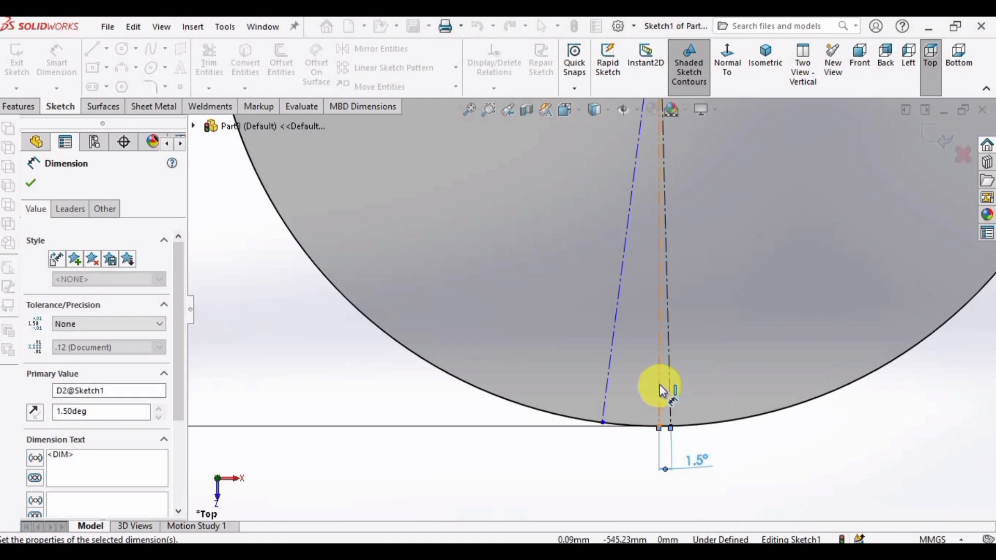
Dimension the angle between the vertical centerline and the left slanted centerline as 1.5°.
left_click(614, 369)
left_click(608, 371)
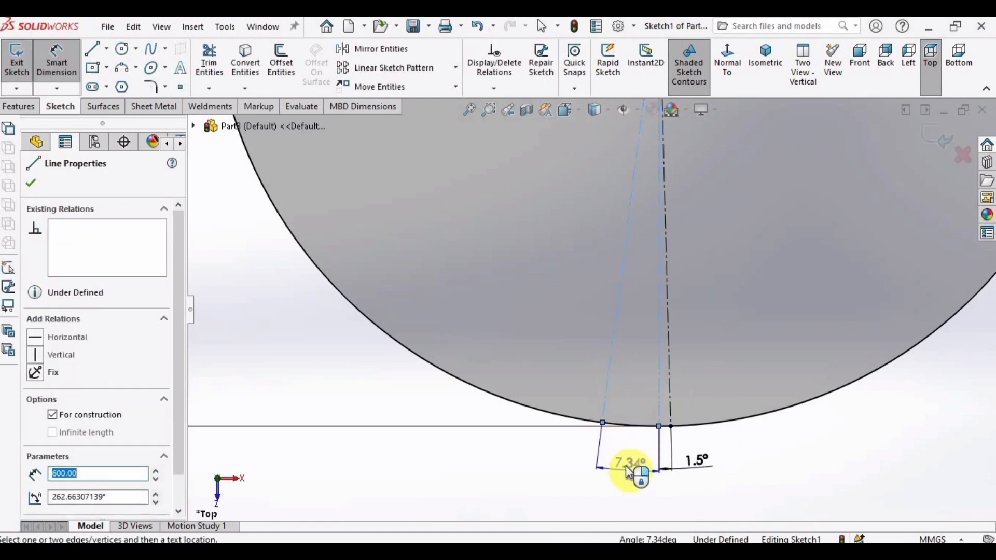
left_click(622, 477)
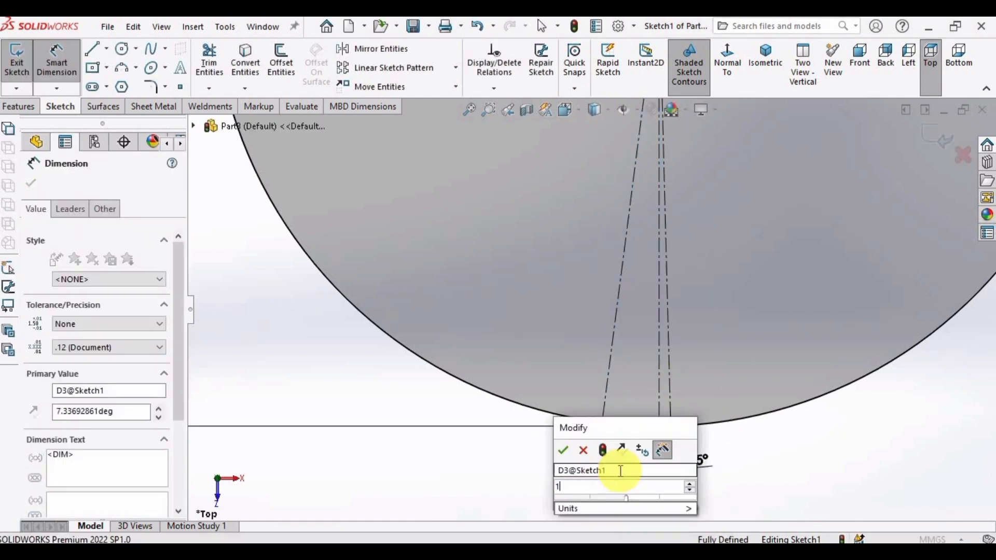
type("1.5")
key("Return")
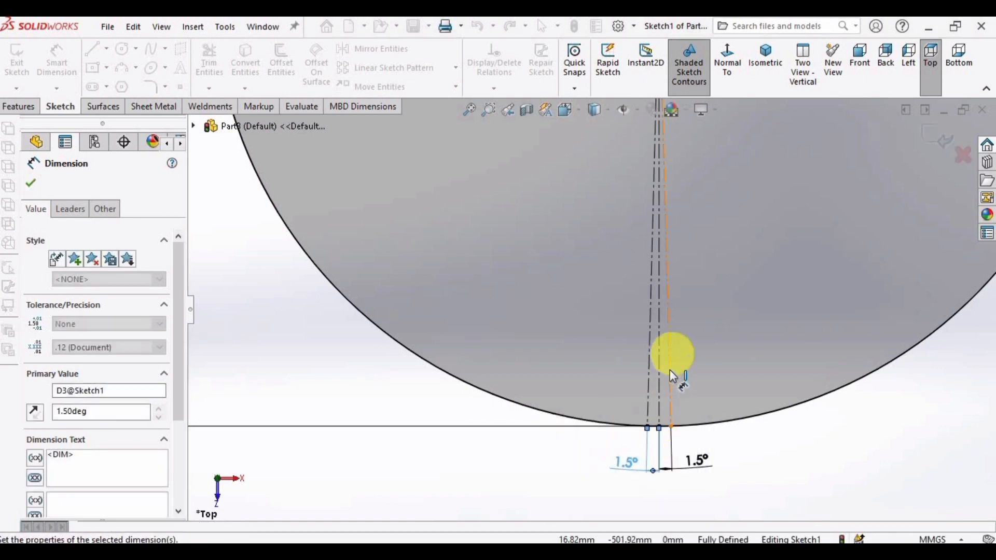
Trim away the circle's arc on both sides of the vertical centerline between the slanted centerlines, and exit the sketch.
scroll(660, 427, "down", 3)
scroll(643, 457, "down", 2)
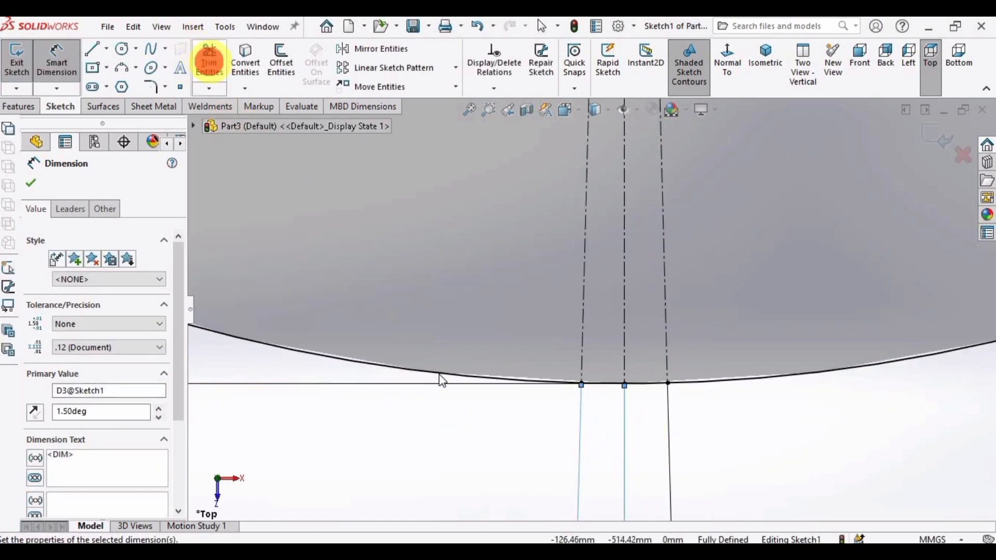
left_click(209, 62)
scroll(639, 478, "down", 3)
left_click_drag(642, 243, 638, 311)
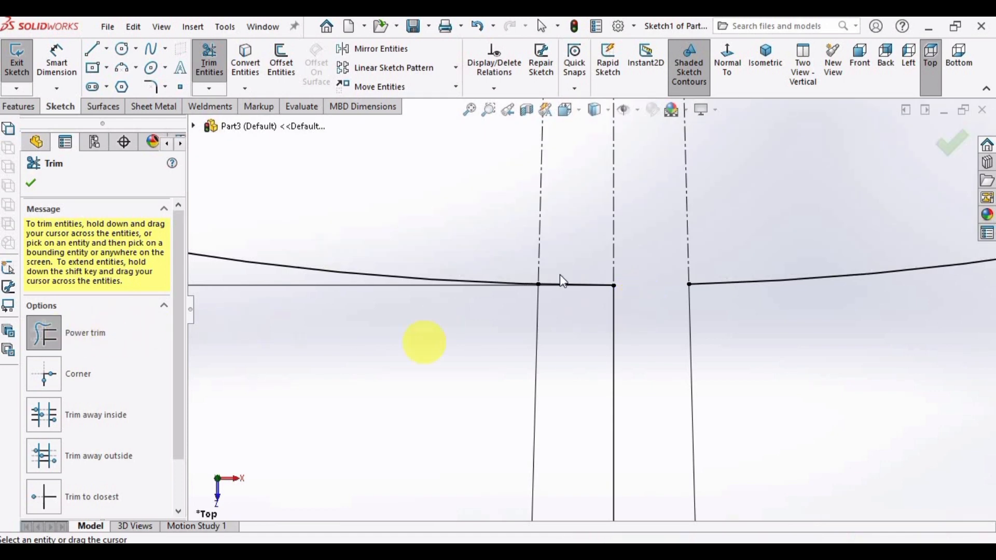
left_click_drag(580, 272, 577, 334)
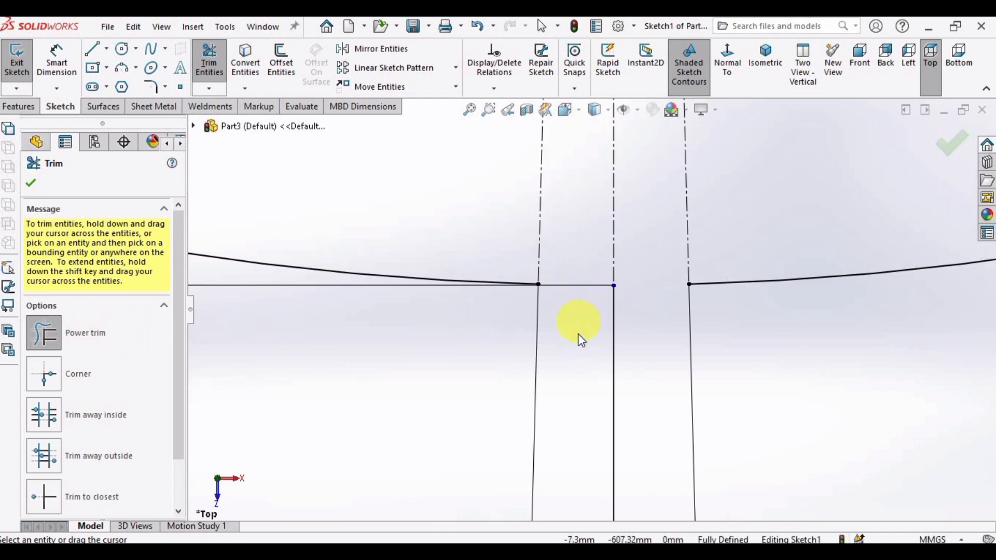
left_click(951, 155)
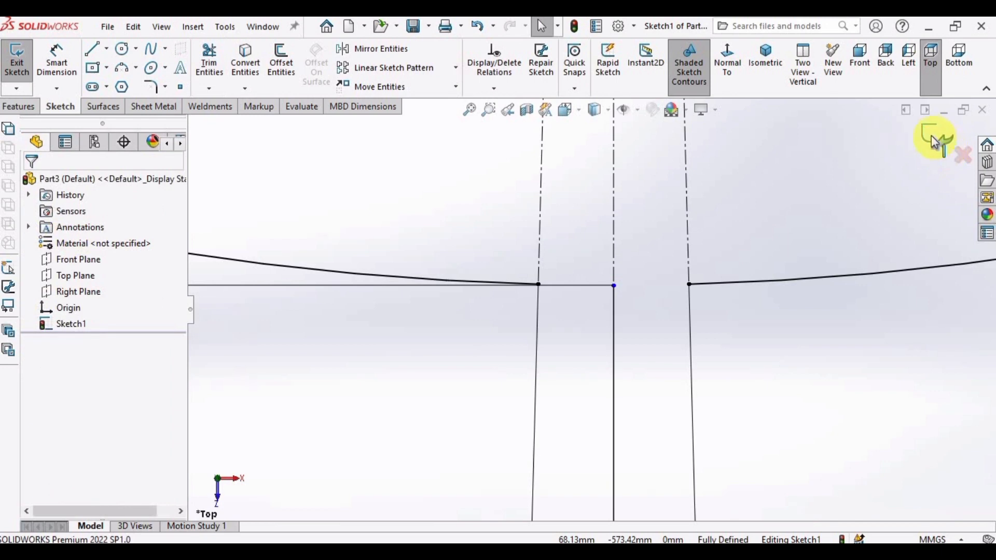
left_click(936, 142)
scroll(573, 262, "up", 5)
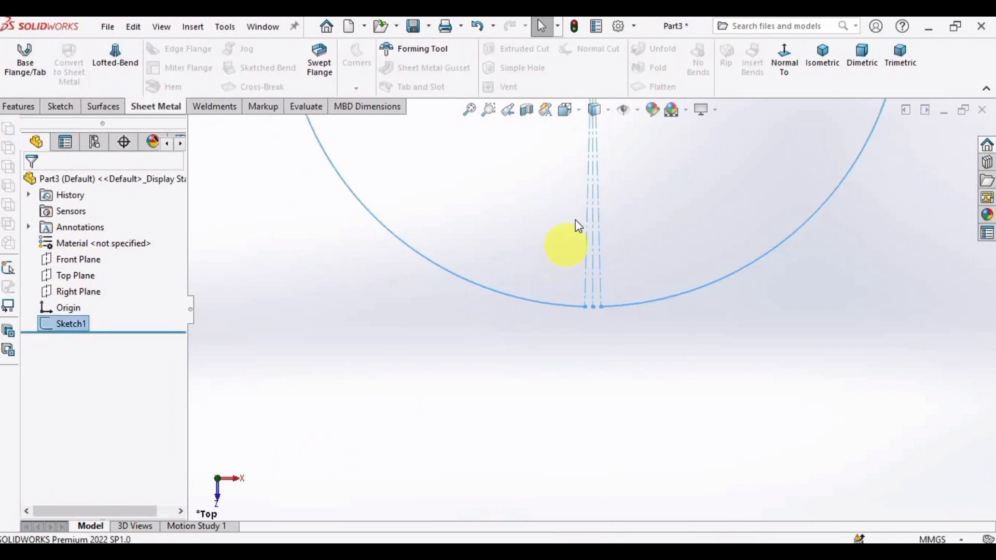
scroll(595, 306, "up", 6)
middle_click_drag(598, 304, 600, 238)
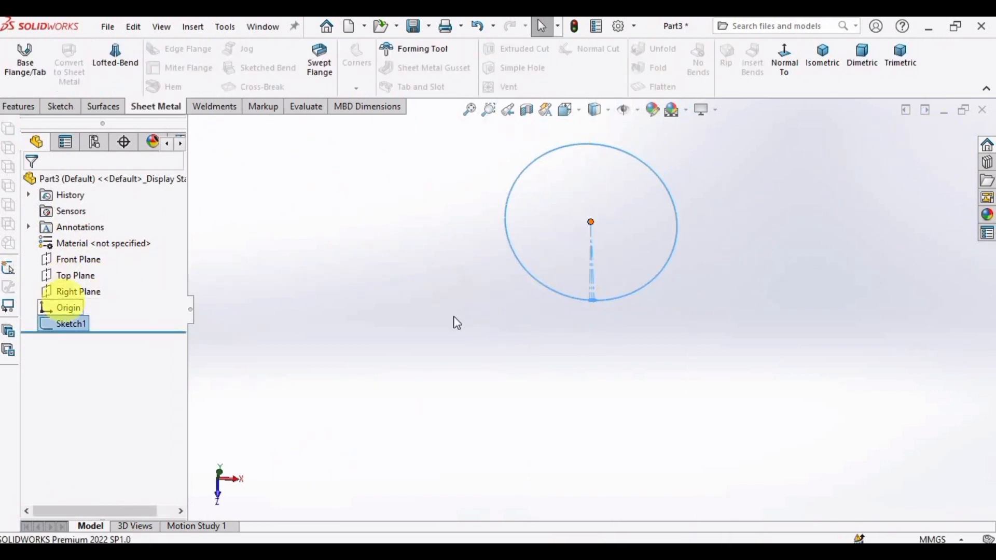
On the Right Plane, sketch a vertical centerline about 440 mm up from the origin and a slanted centerline descending toward +Z from its top end.
middle_click_drag(456, 323, 524, 241)
left_click(83, 259)
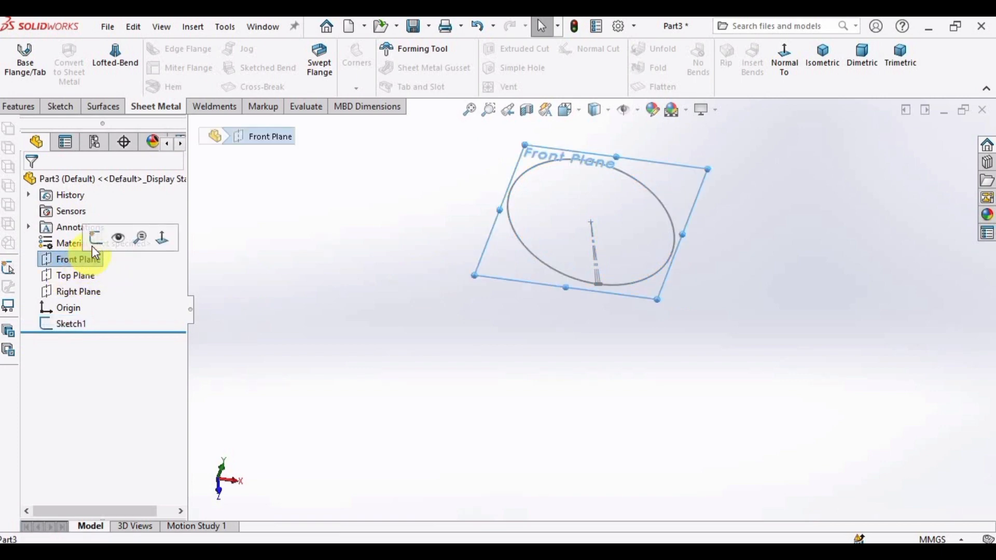
left_click(93, 291)
left_click(112, 274)
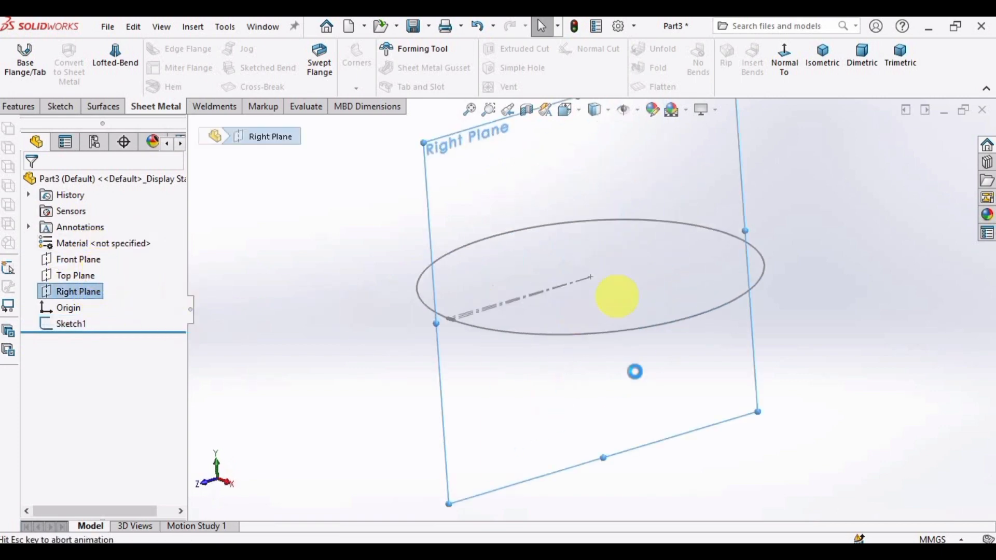
left_click(106, 49)
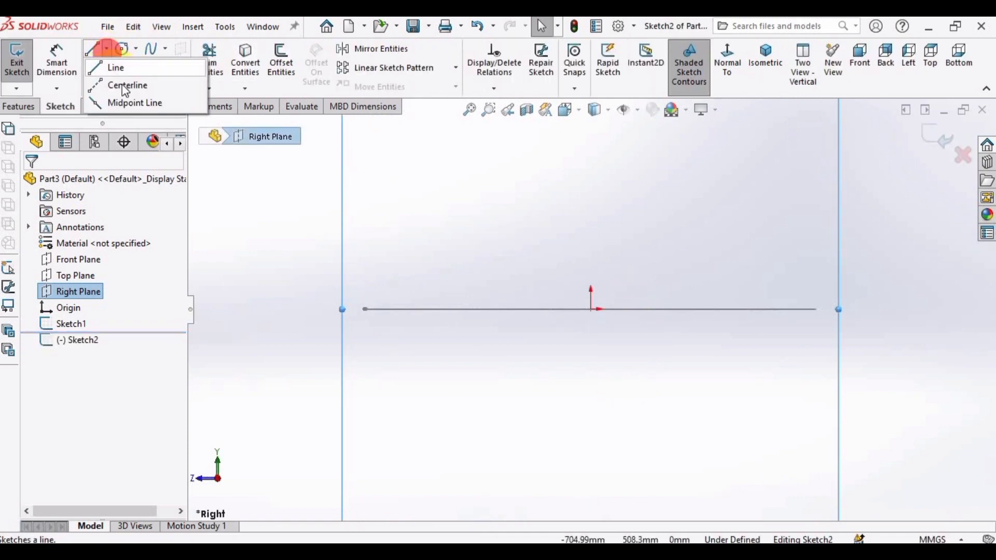
left_click(127, 85)
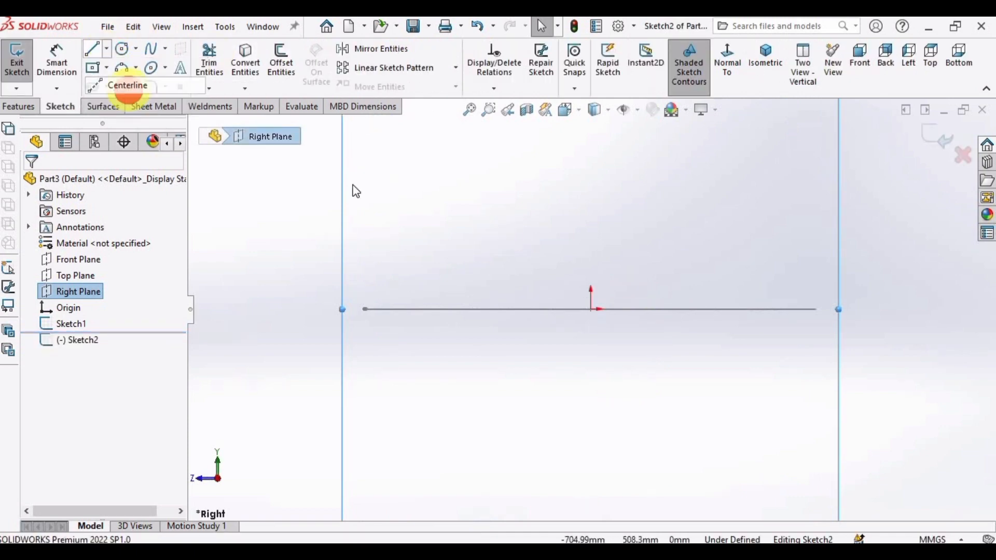
left_click(591, 309)
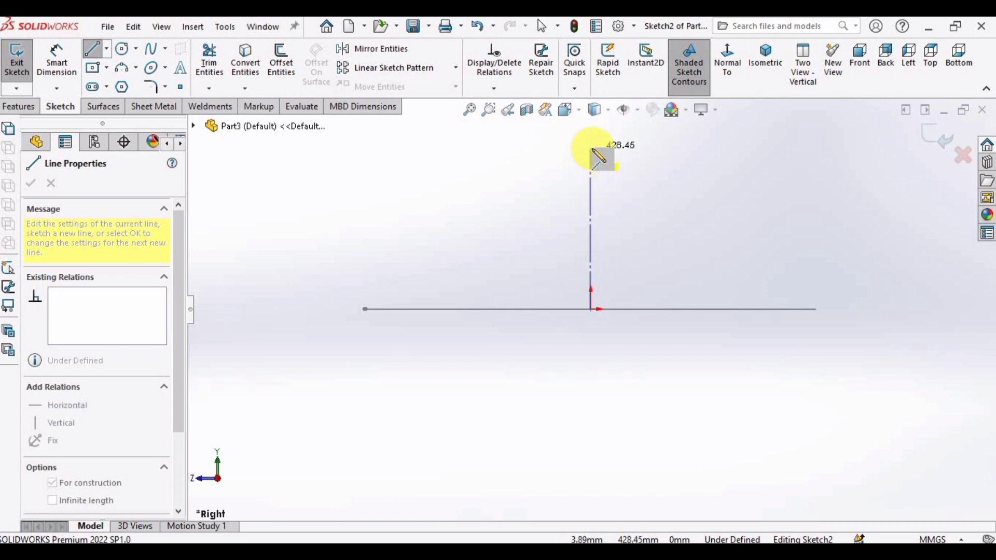
left_click(591, 144)
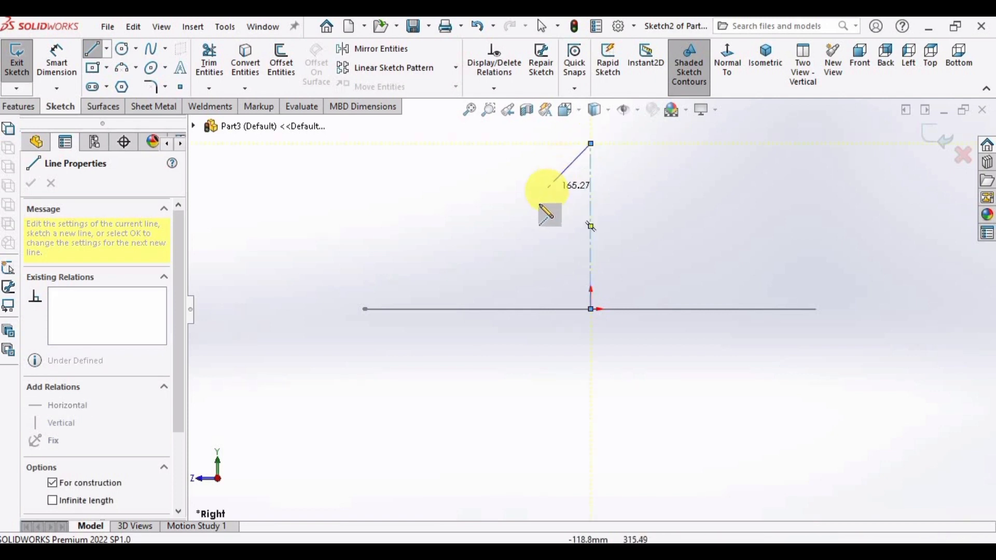
left_click(538, 205)
Dimension the vertical centerline's length as 1200 mm.
left_click(61, 58)
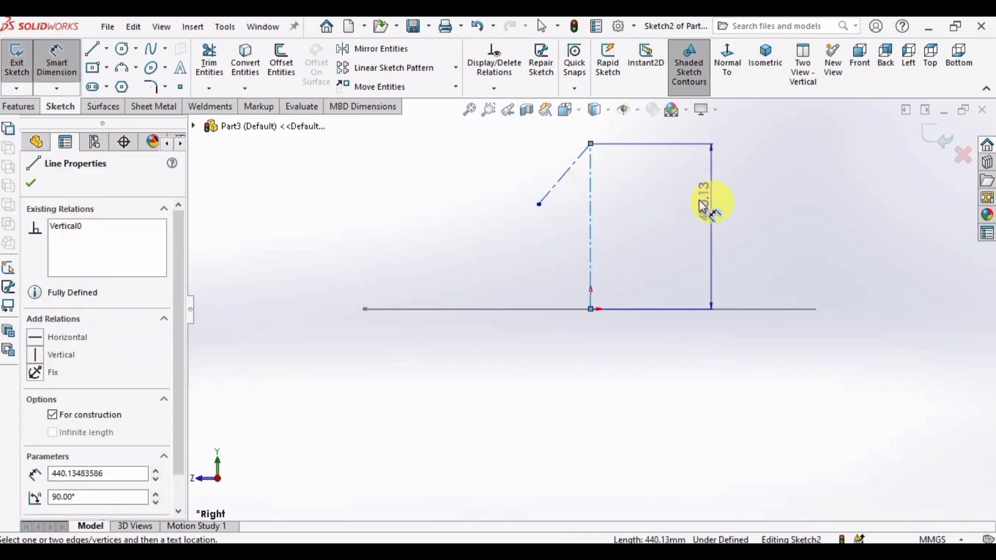
left_click(693, 201)
left_click(687, 213)
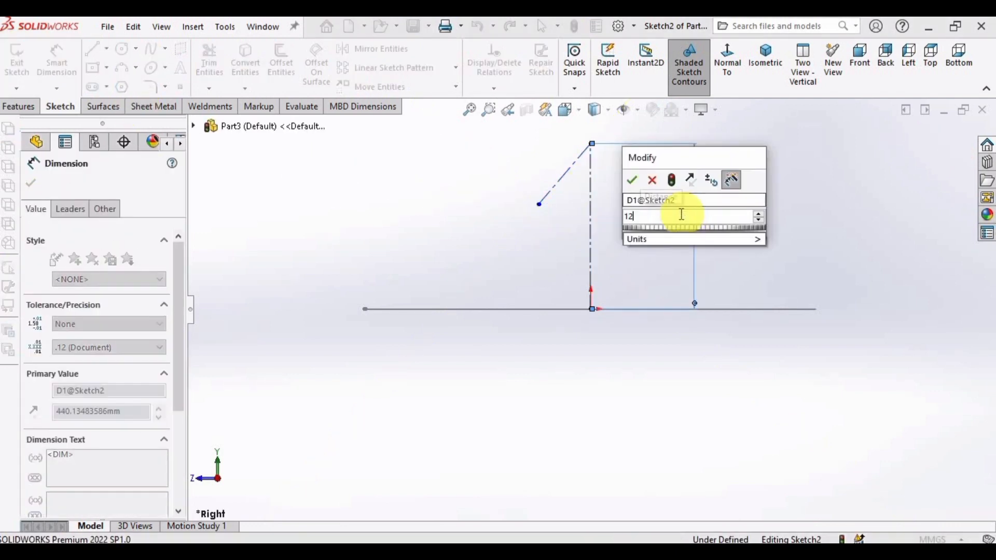
type("1200")
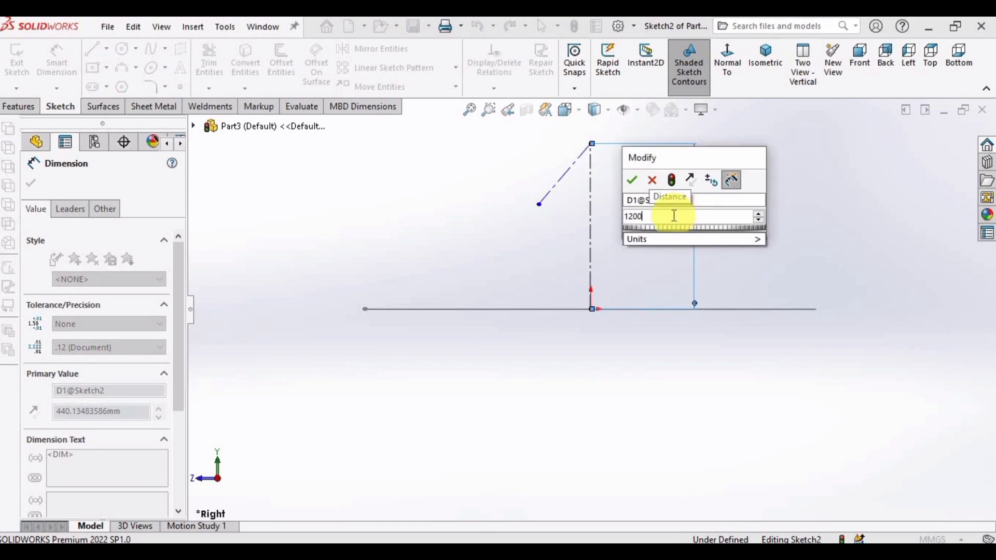
key("Return")
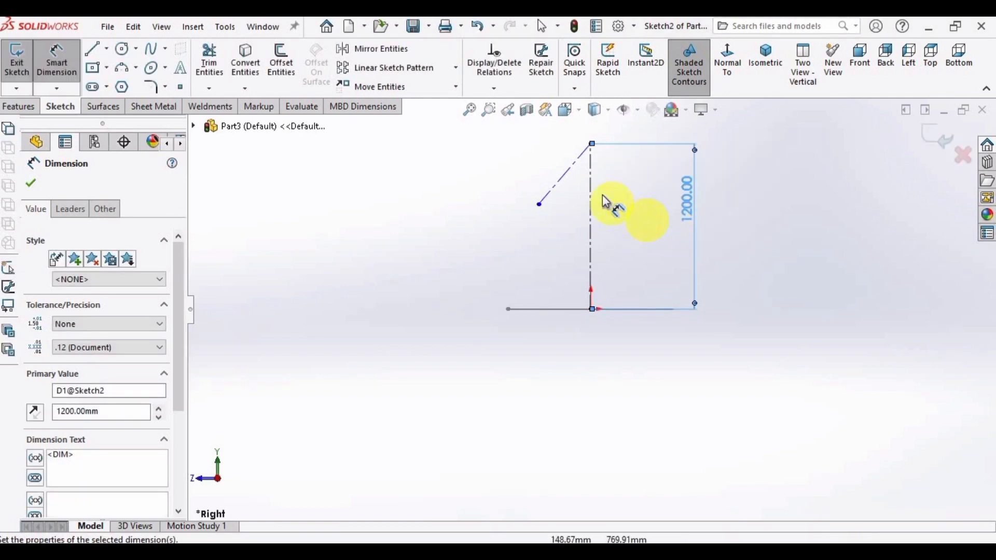
Dimension the angle between the slanted and vertical centerlines as 45°, and exit the sketch.
scroll(604, 203, "down", 3)
left_click(560, 164)
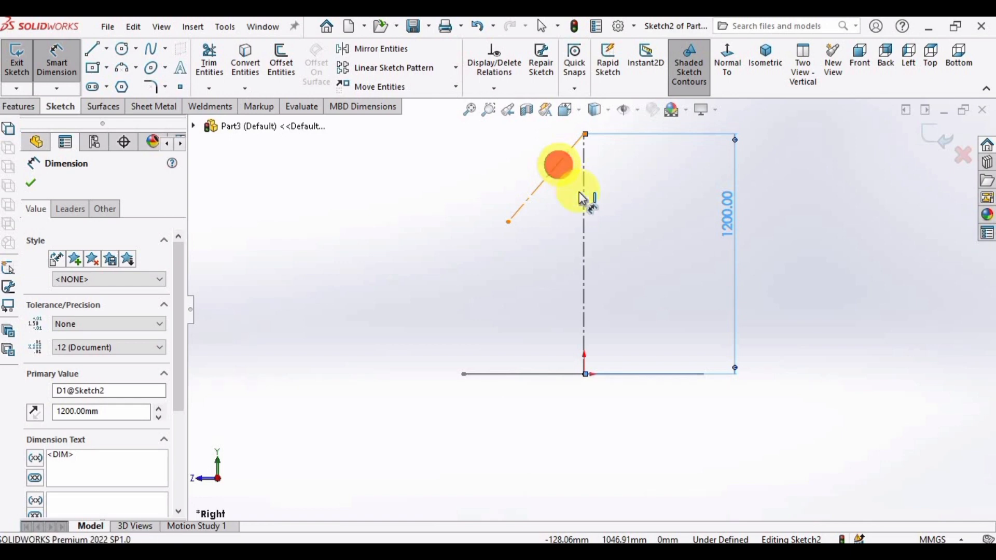
left_click(585, 207)
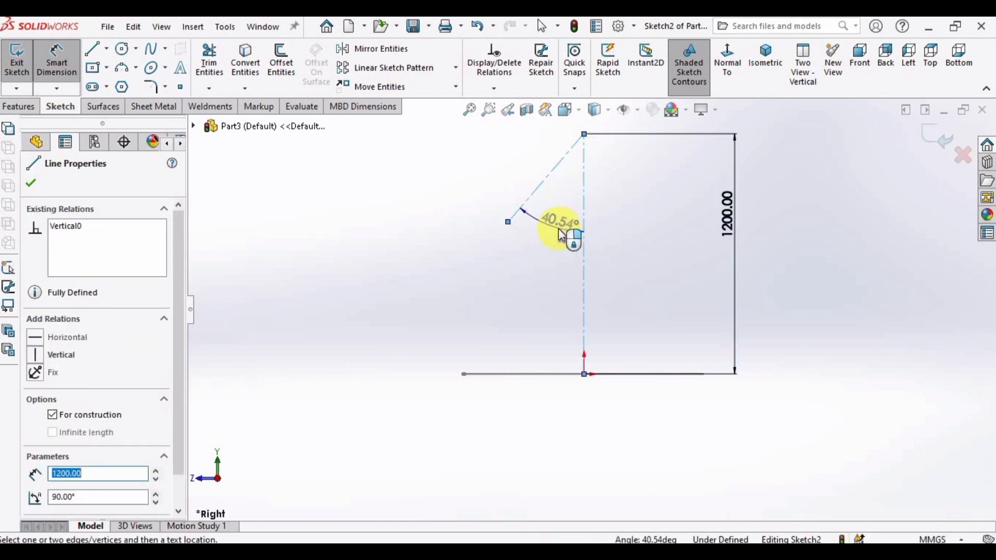
left_click(562, 221)
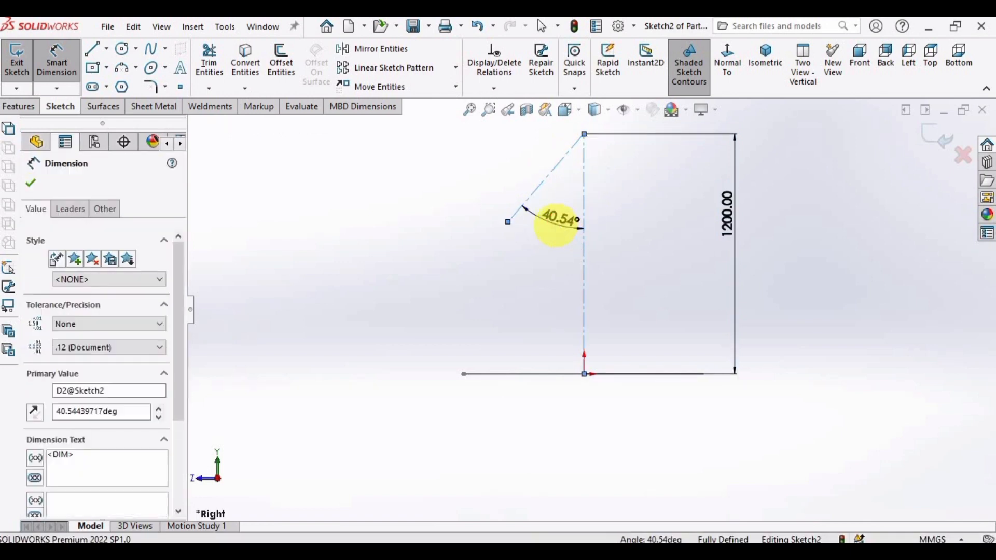
type("45")
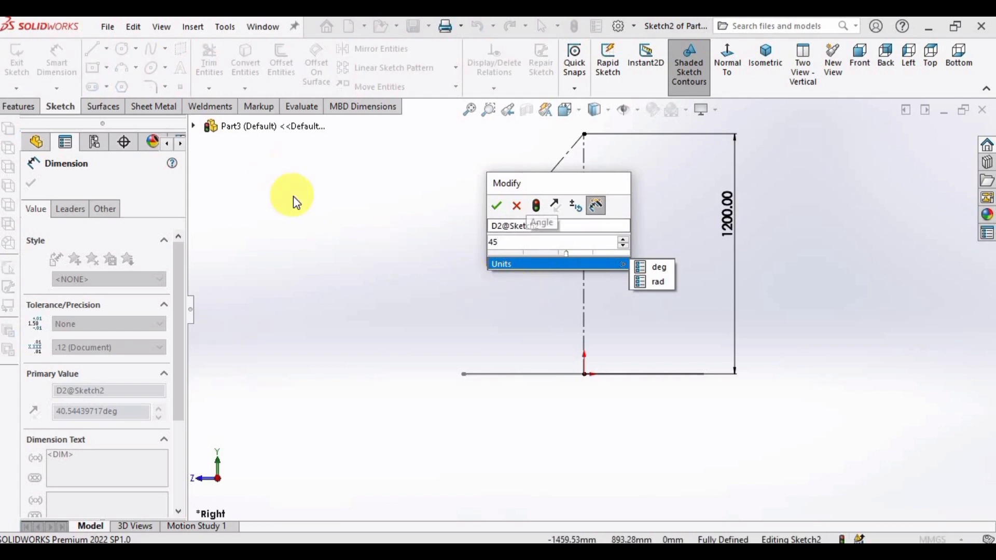
key("Return")
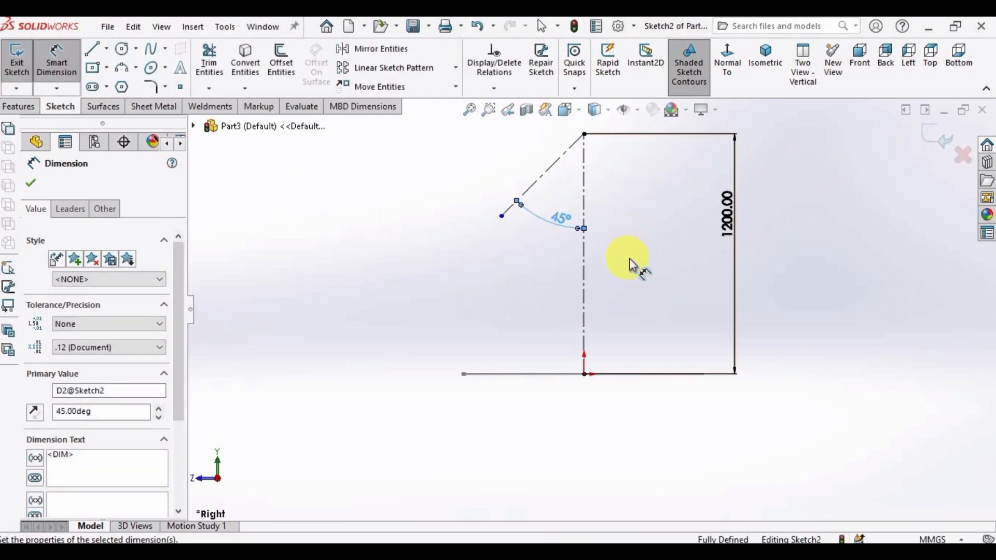
left_click(939, 143)
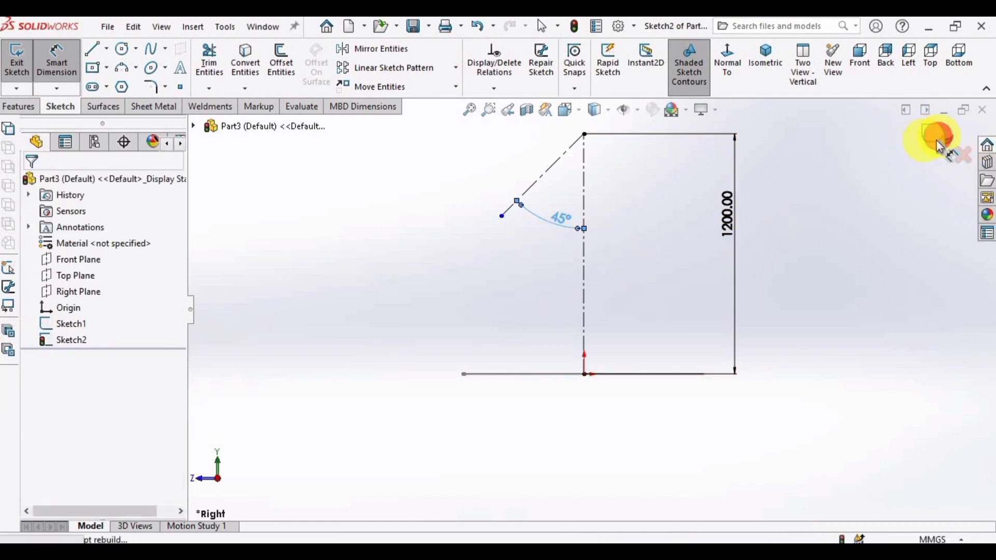
Create a reference plane perpendicular to the 1200 mm vertical centerline and coincident with its top endpoint.
middle_click_drag(622, 240, 649, 267)
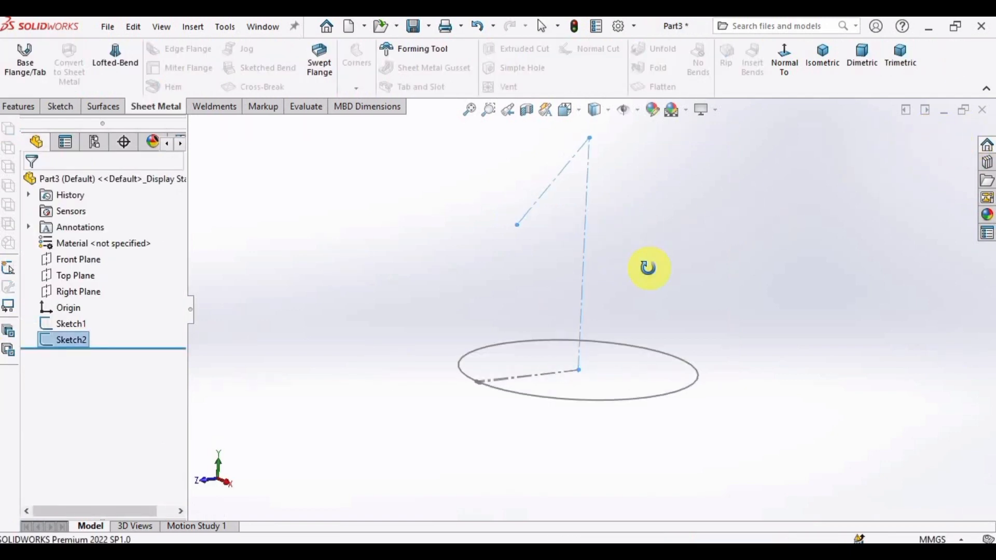
mouse_move(628, 230)
middle_mouse_down()
mouse_move(727, 235)
mouse_move(538, 178)
mouse_move(189, 149)
mouse_move(310, 166)
mouse_move(394, 203)
mouse_move(396, 282)
middle_mouse_up()
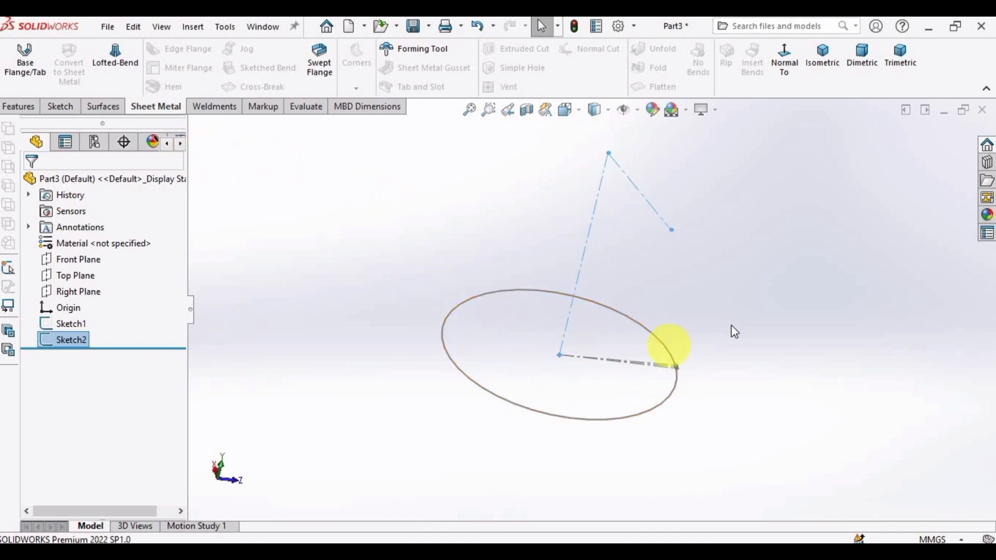
scroll(730, 317, "down", 3)
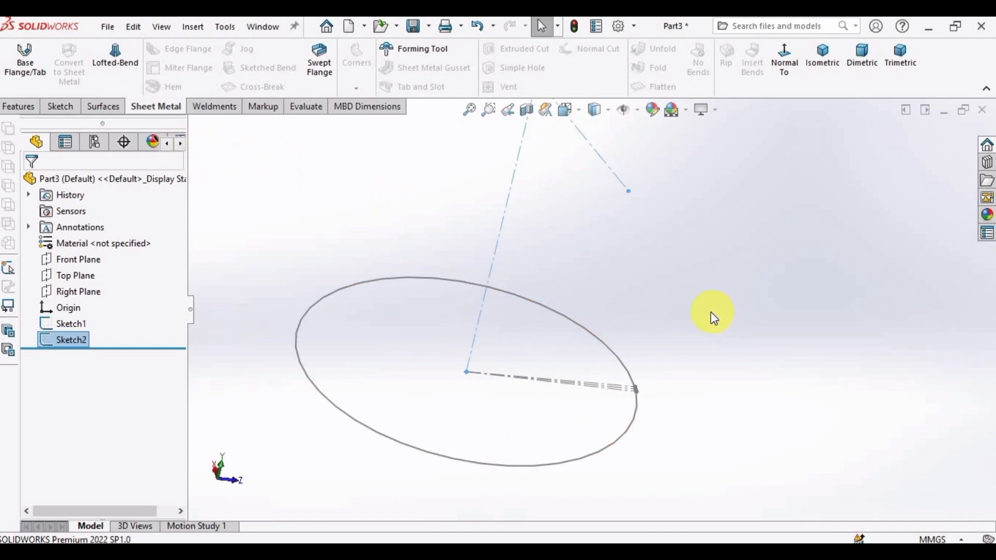
scroll(586, 260, "up", 4)
scroll(570, 244, "down", 3)
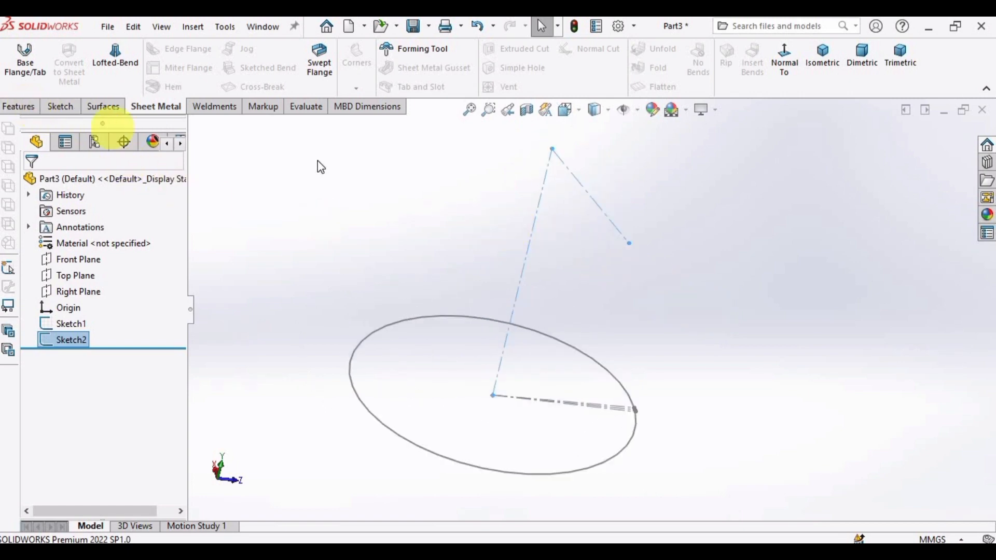
left_click(36, 103)
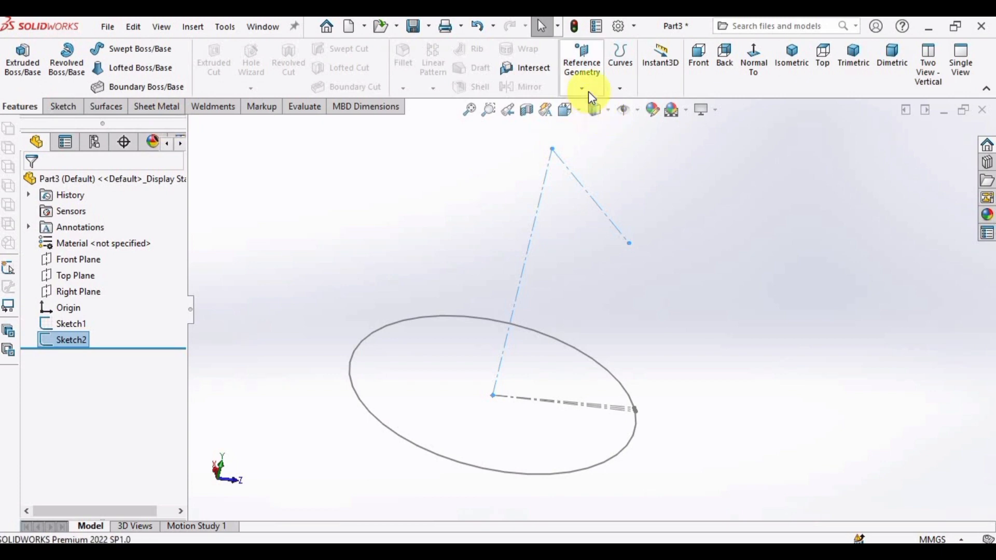
left_click(588, 91)
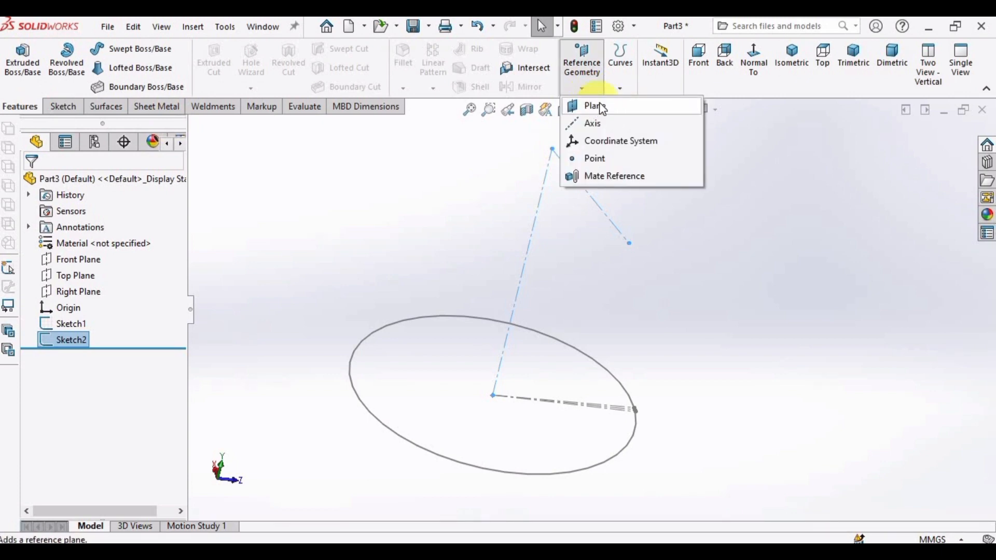
left_click(602, 107)
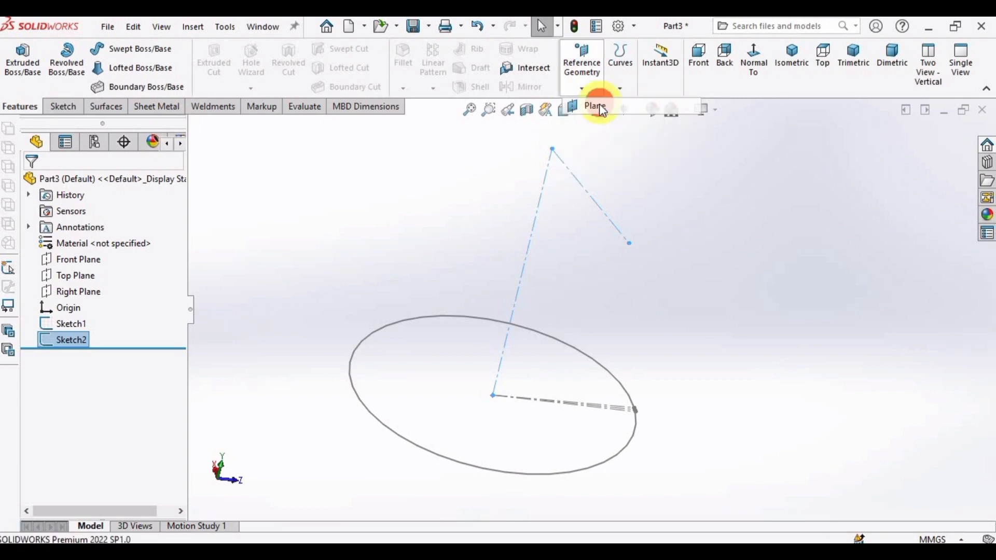
left_click(544, 195)
scroll(570, 207, "down", 5)
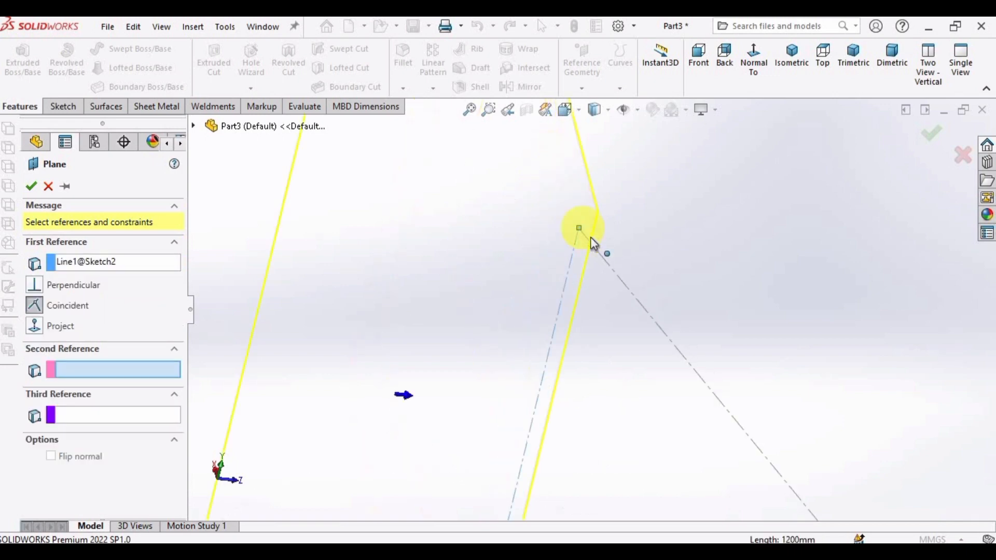
left_click(580, 226)
scroll(570, 291, "up", 5)
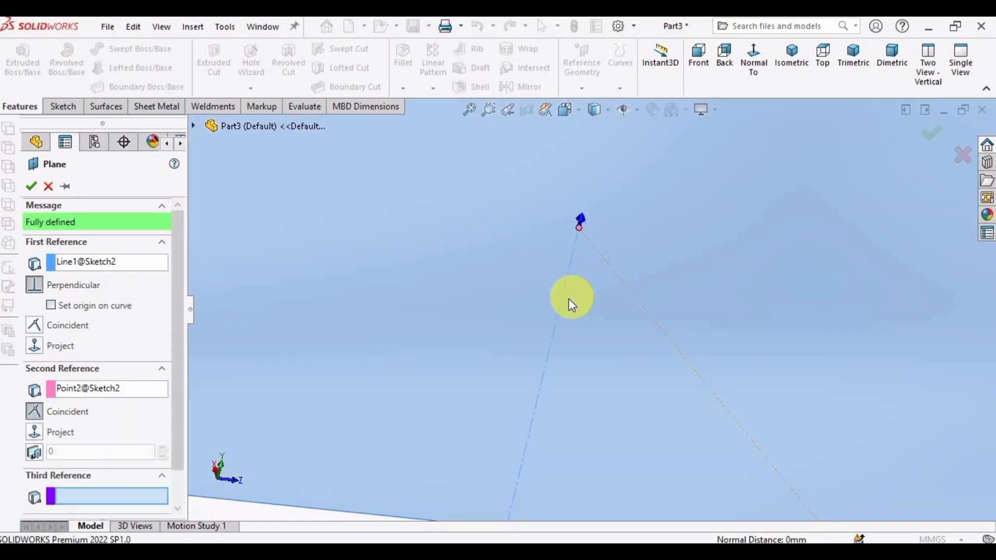
left_click(31, 185)
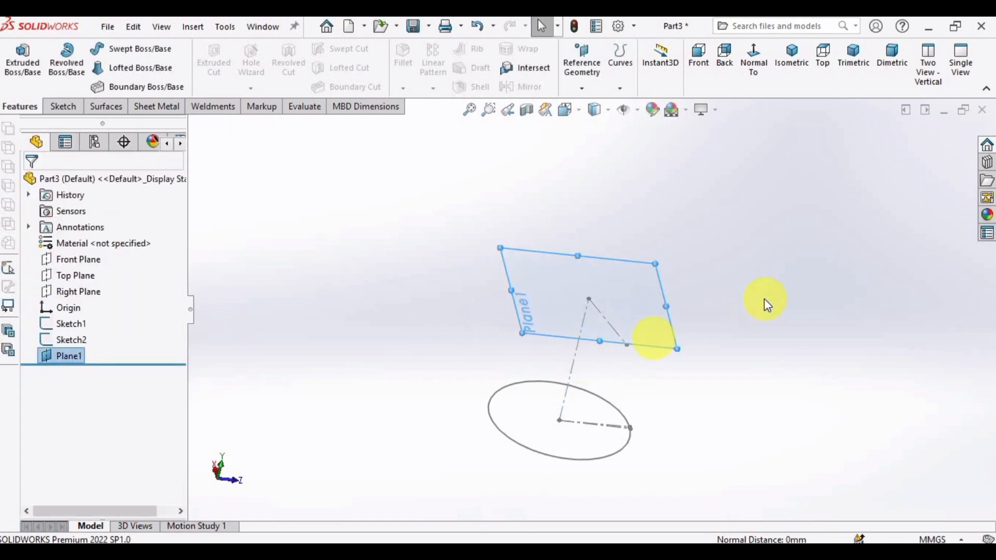
On the new plane, sketch a horizontal centerline about 776 mm long passing through the vertical centerline's top endpoint, and exit the sketch.
left_click(632, 298)
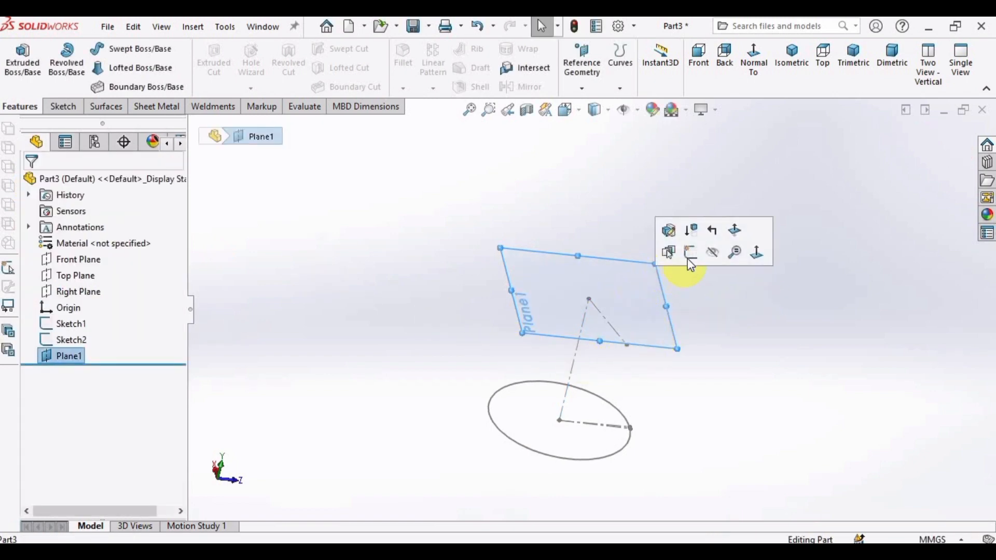
left_click(690, 256)
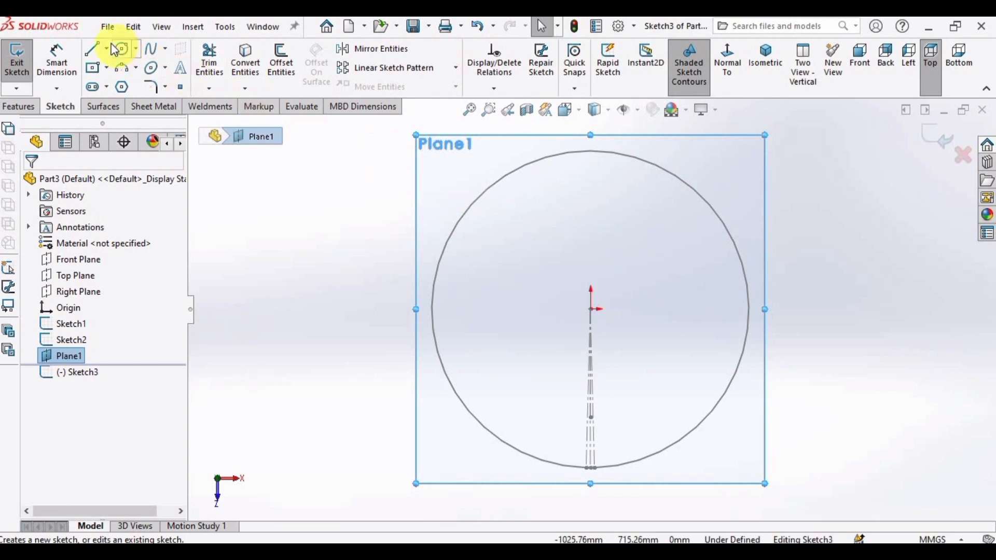
left_click(106, 48)
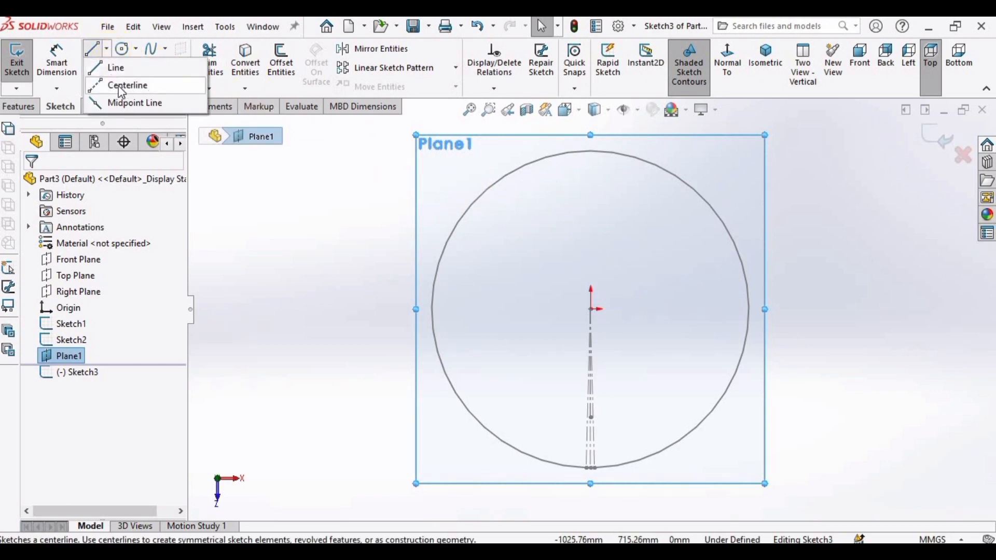
left_click(129, 86)
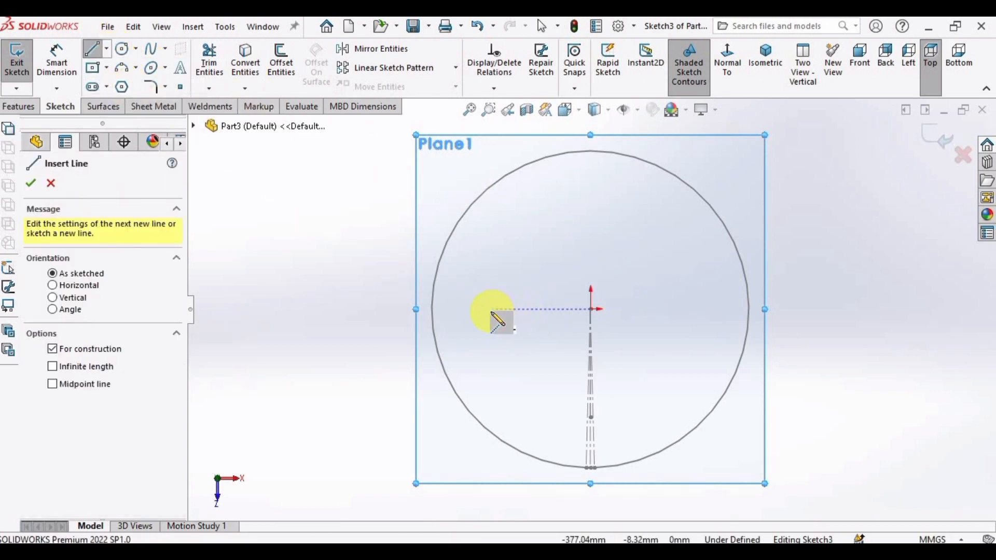
left_click(492, 309)
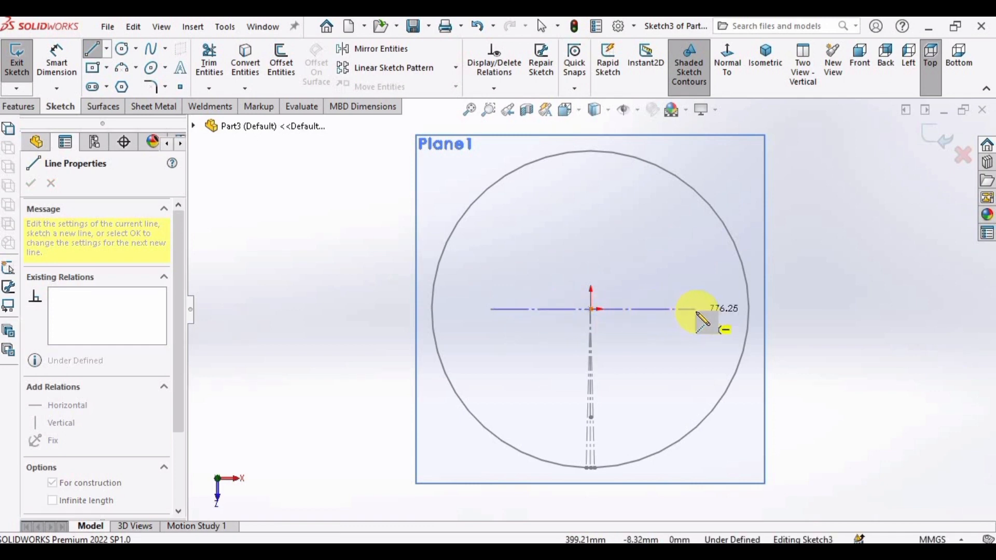
left_click(696, 310)
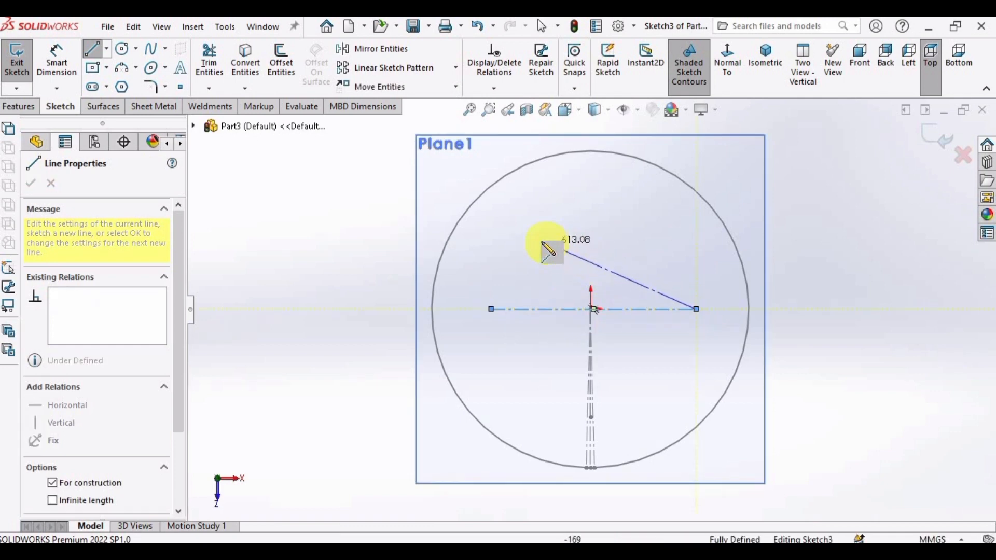
key("Escape")
key("Escape")
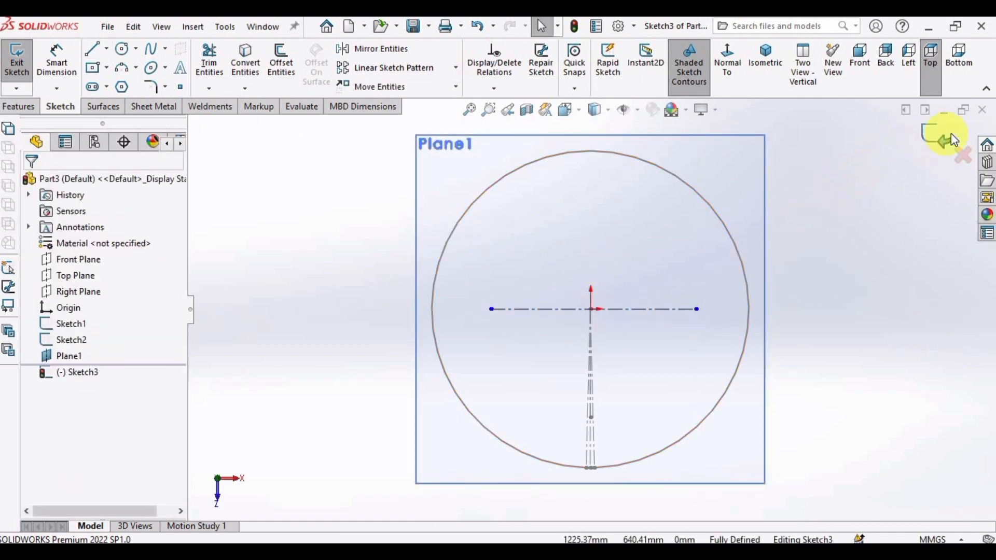
left_click(938, 136)
Hide the reference plane at the top end of the vertical centerline.
mouse_move(641, 311)
middle_mouse_down()
mouse_move(645, 260)
mouse_move(477, 160)
middle_mouse_up()
left_click(477, 159)
left_click(564, 118)
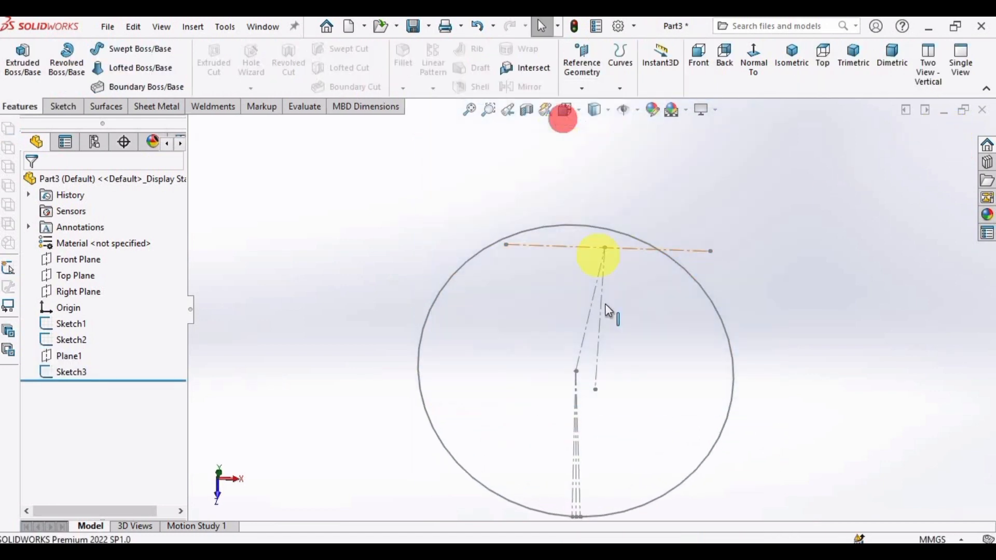
middle_click_drag(610, 271, 624, 147)
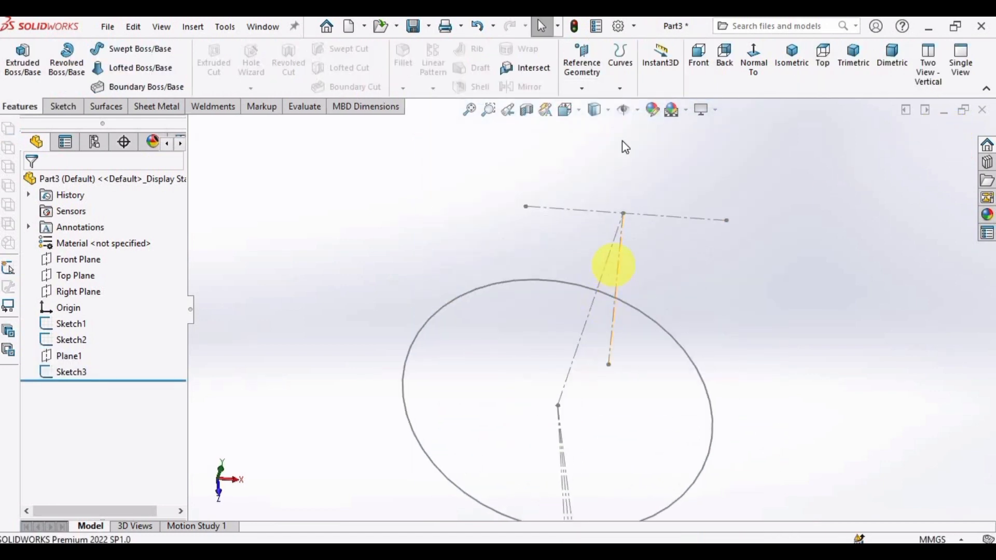
Create a reference plane coincident with both the 45° slanted centerline and the horizontal centerline at the top.
left_click(586, 89)
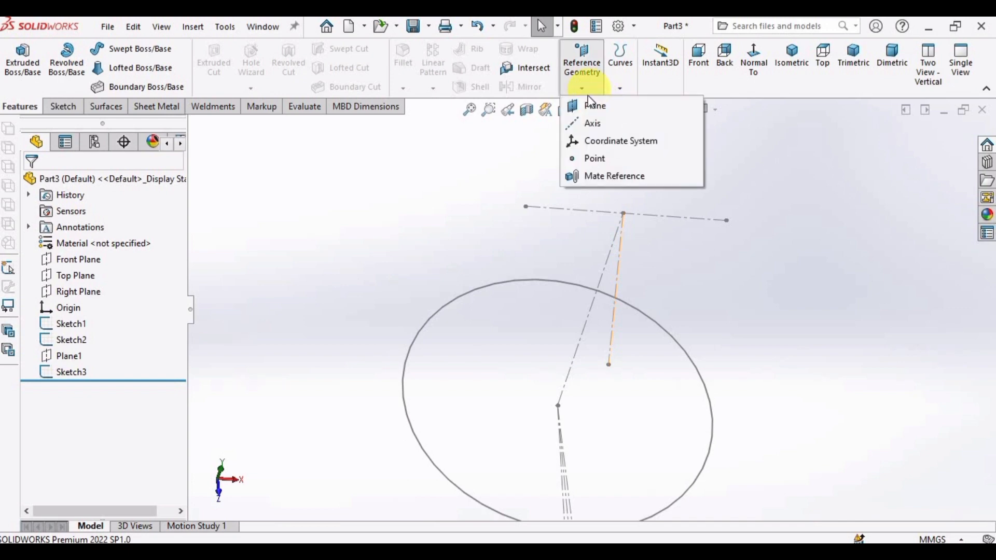
left_click(630, 108)
scroll(617, 267, "down", 3)
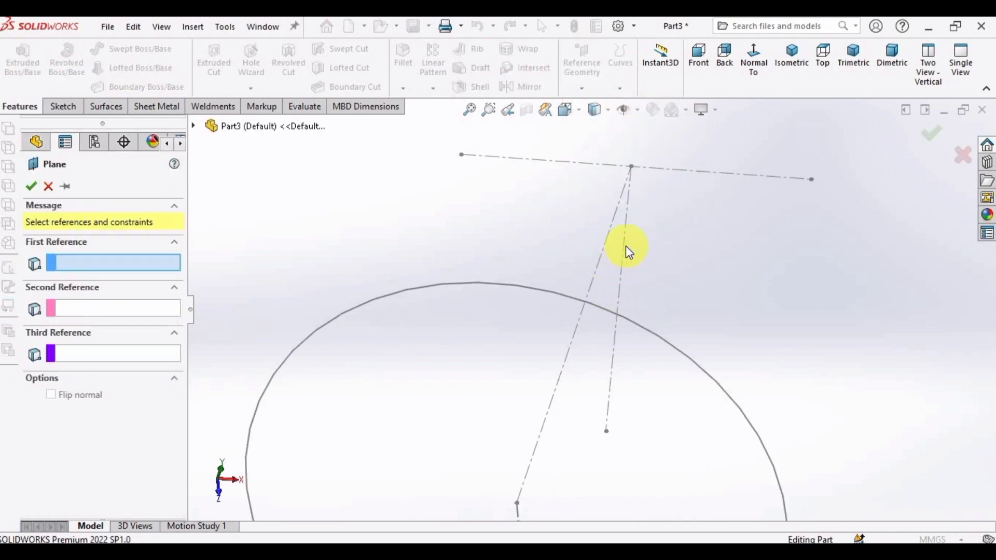
left_click(622, 267)
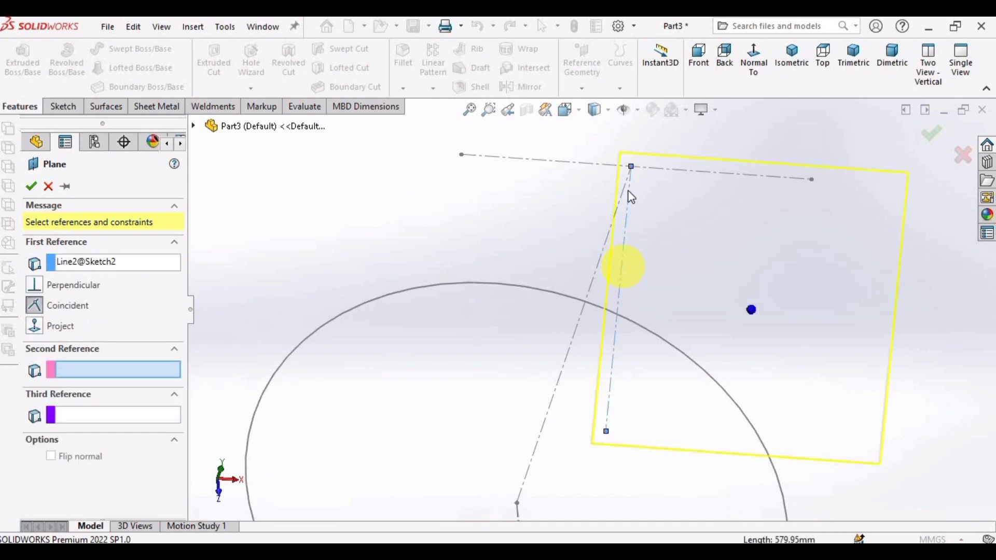
mouse_move(633, 178)
middle_mouse_down()
mouse_move(650, 195)
mouse_move(565, 226)
middle_mouse_up()
scroll(687, 197, "down", 3)
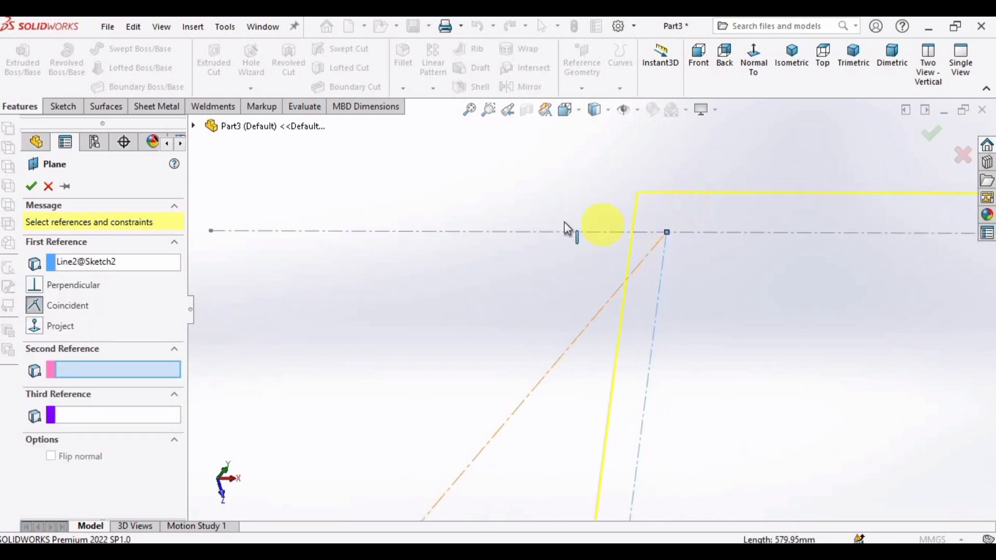
left_click(562, 232)
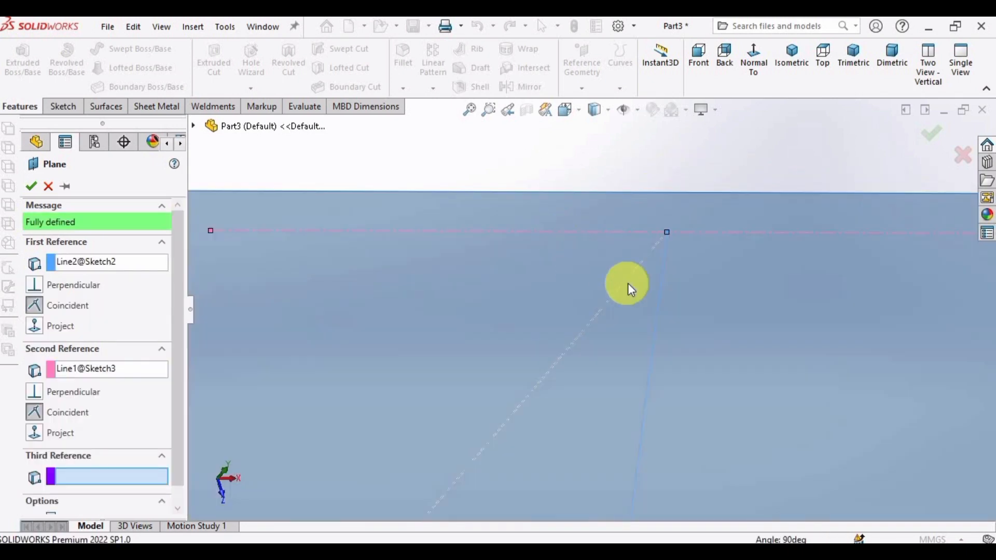
scroll(628, 283, "up", 3)
middle_click_drag(600, 382, 646, 350)
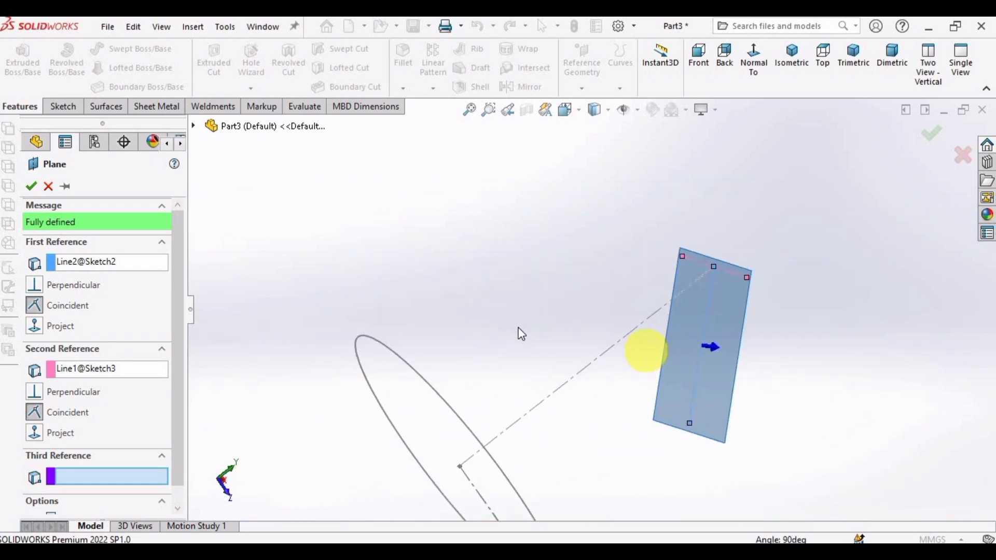
left_click(32, 186)
Start a sketch on the new inclined plane and draw a circle about 452 mm in diameter centred on the centerlines' shared top endpoint.
mouse_move(614, 394)
middle_mouse_down()
mouse_move(555, 378)
mouse_move(569, 334)
middle_mouse_up()
left_click(569, 324)
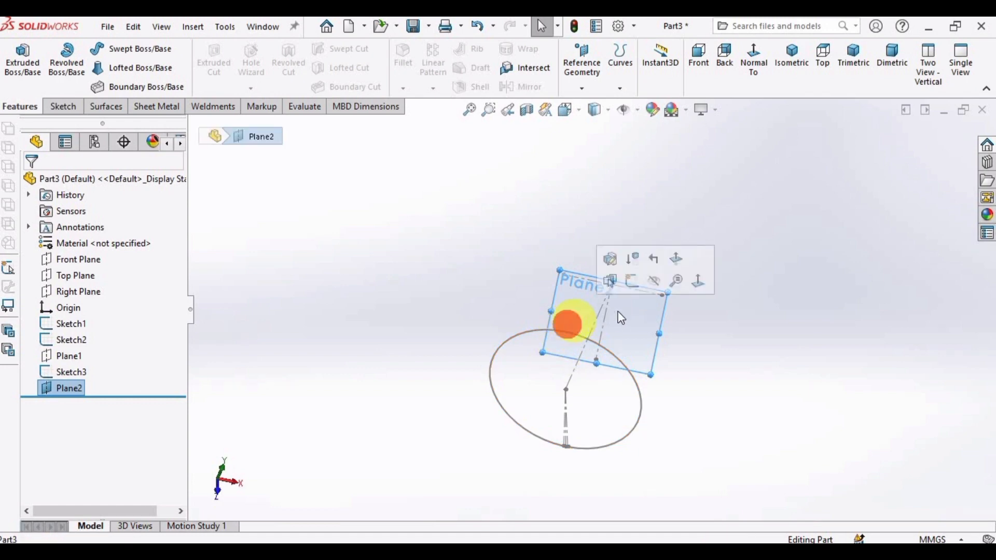
left_click(632, 283)
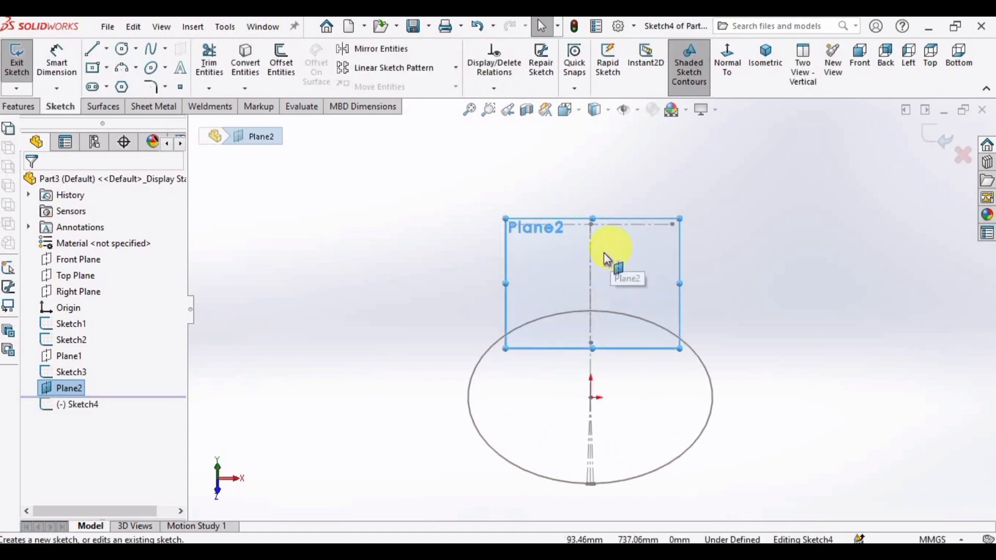
left_click(122, 49)
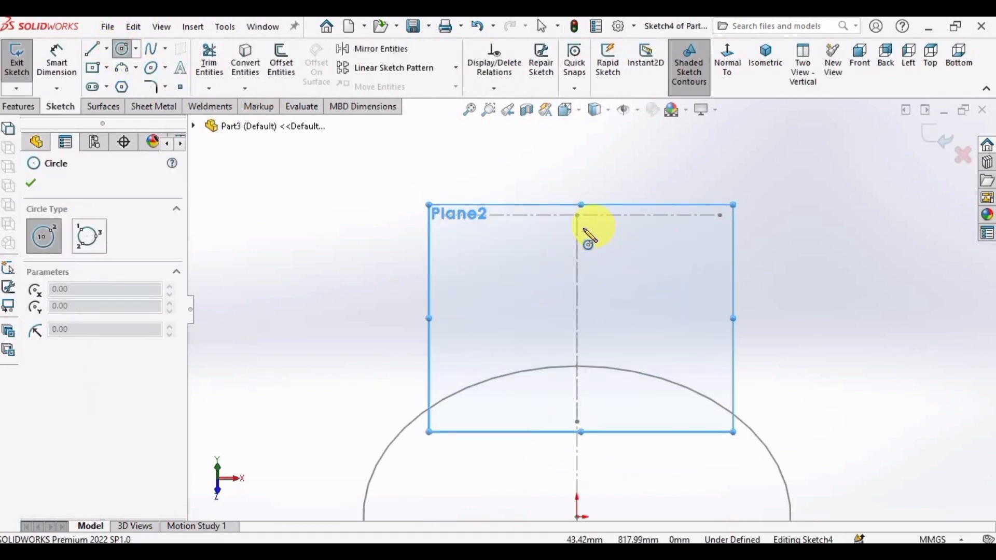
scroll(570, 222, "down", 2)
left_click(570, 219)
scroll(573, 315, "down", 2)
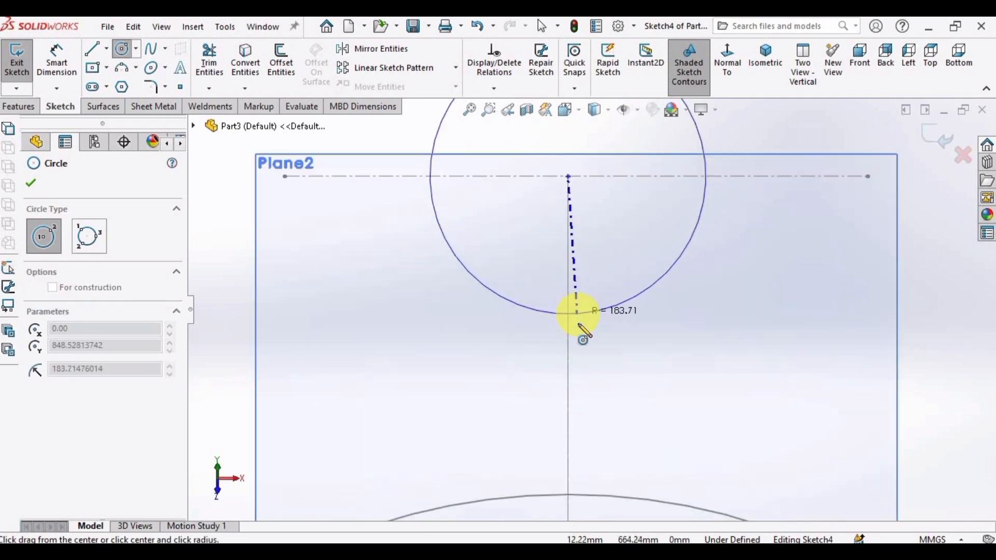
left_click(406, 229)
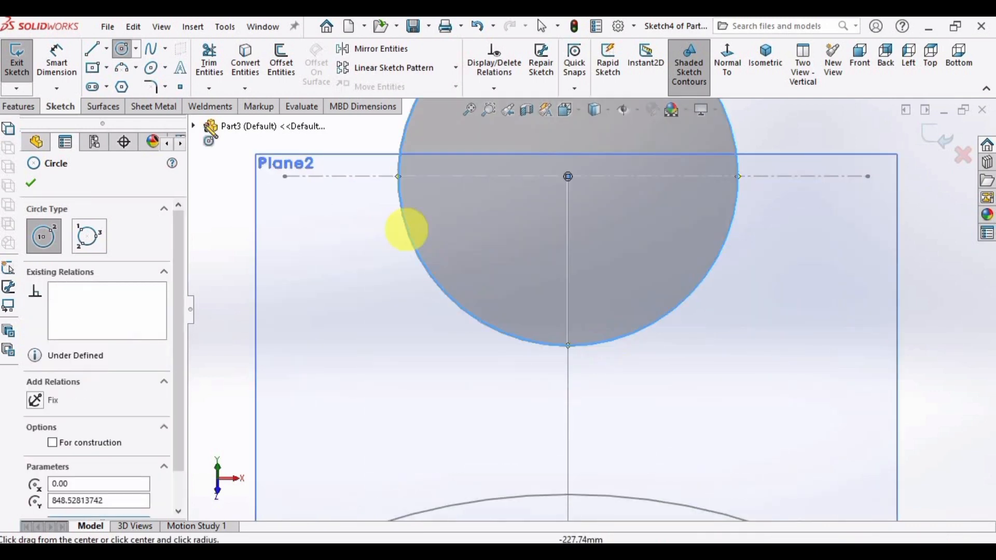
Dimension the upper circle's diameter as 600 mm.
left_click(55, 66)
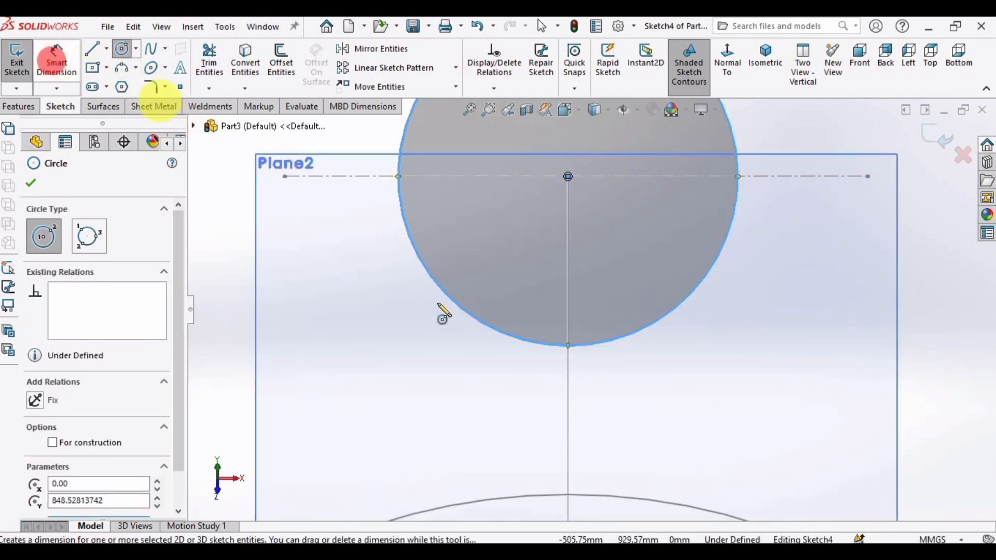
left_click(57, 65)
left_click(403, 215)
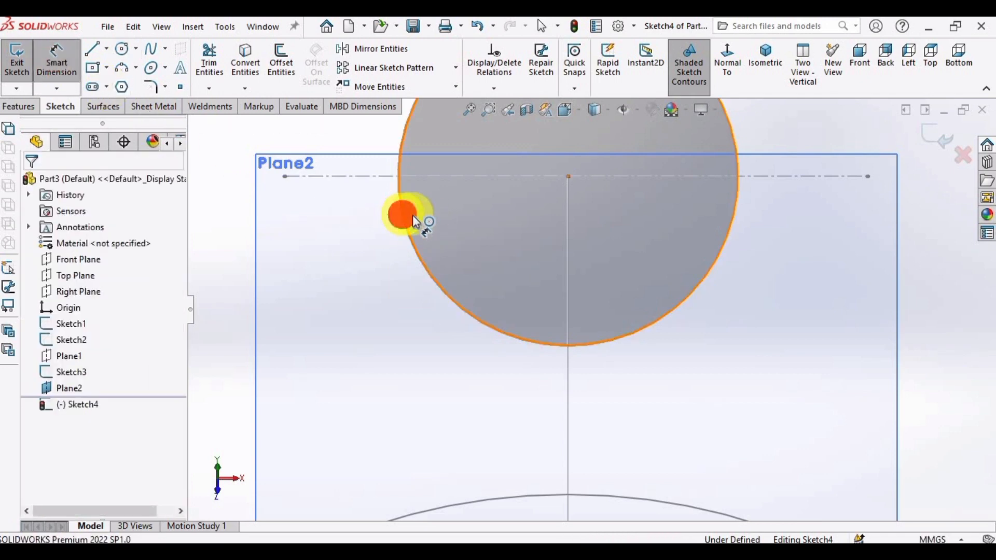
key("z")
left_click(312, 206)
left_click(318, 280)
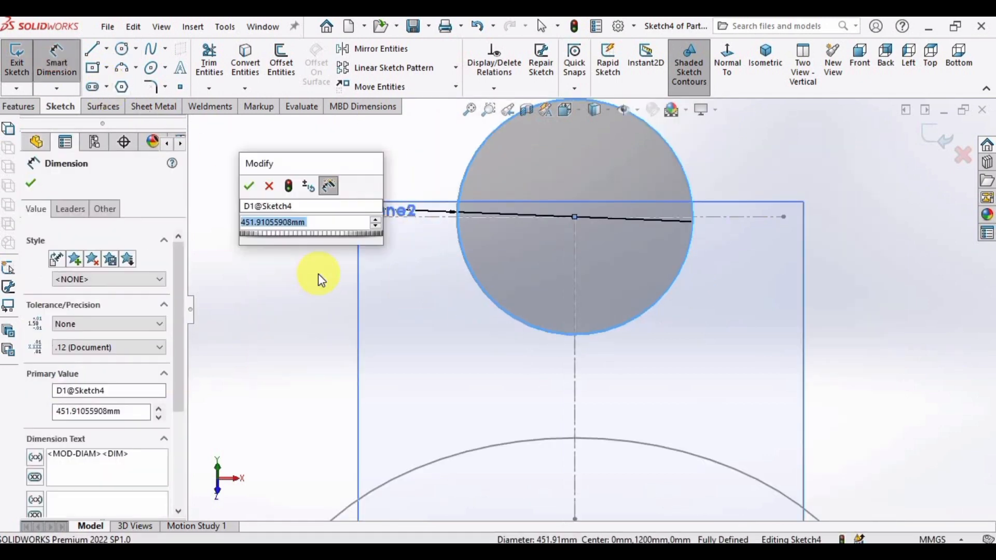
type("600")
scroll(524, 345, "up", 3)
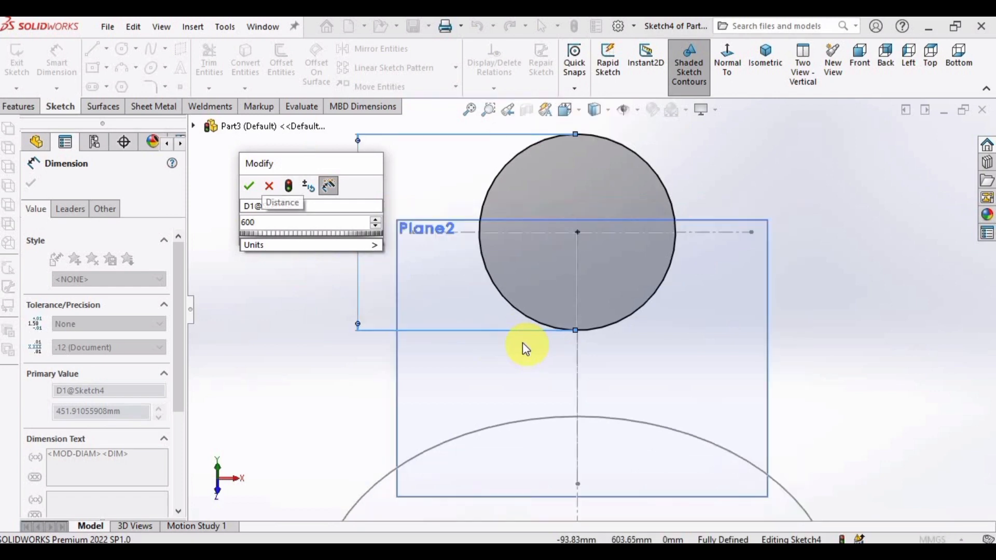
key("Escape")
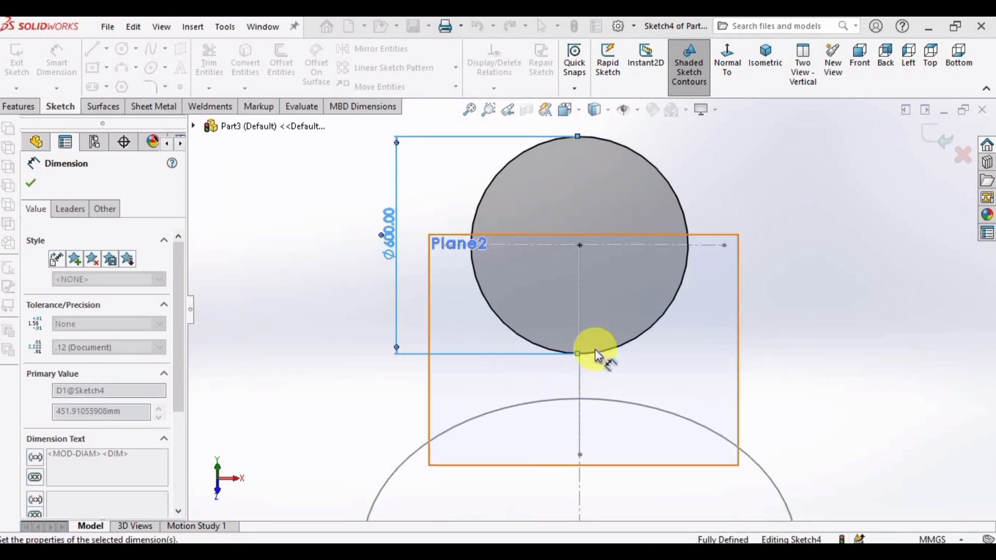
scroll(596, 349, "up", 5)
left_click(424, 342)
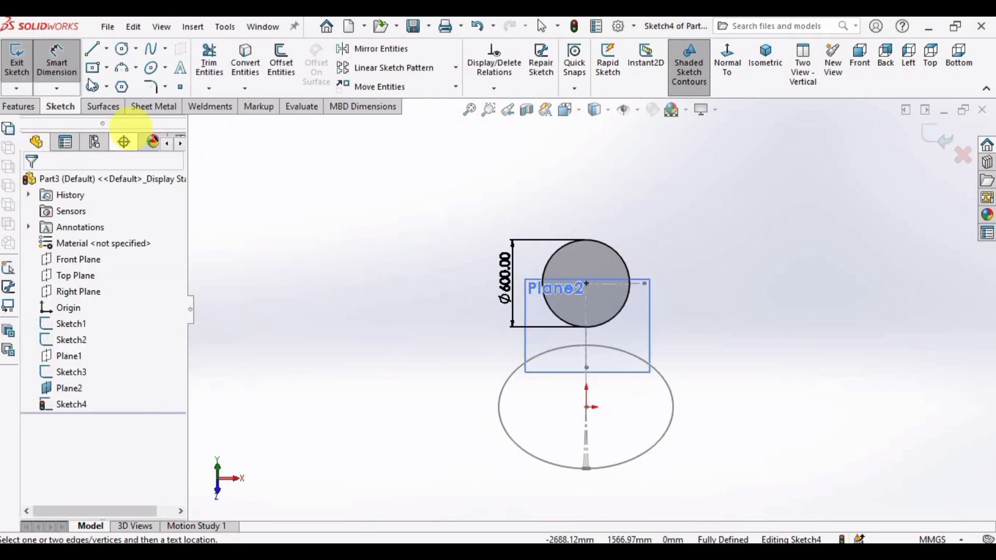
Draw a vertical centerline from the upper circle's centre down to its lowest point.
left_click(106, 48)
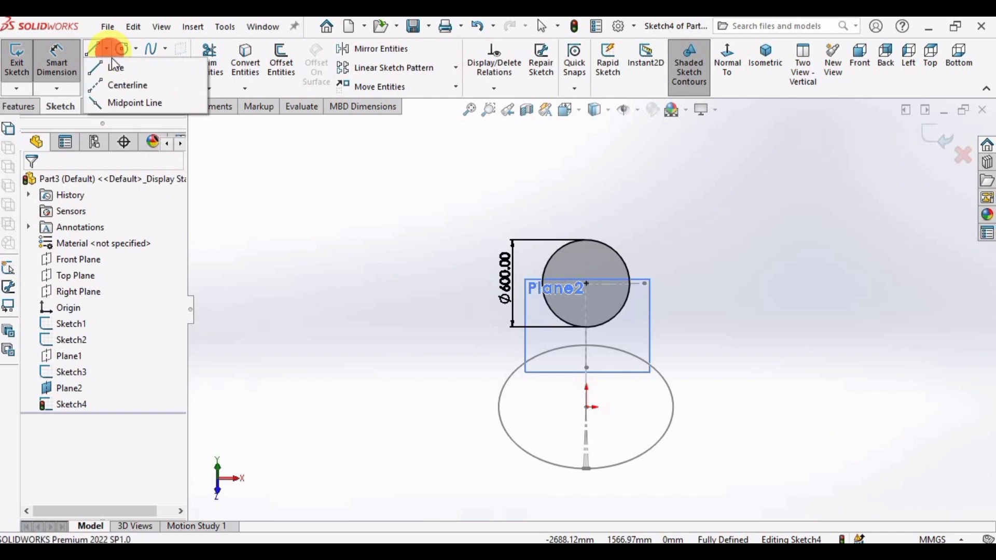
left_click(120, 87)
scroll(573, 311, "down", 5)
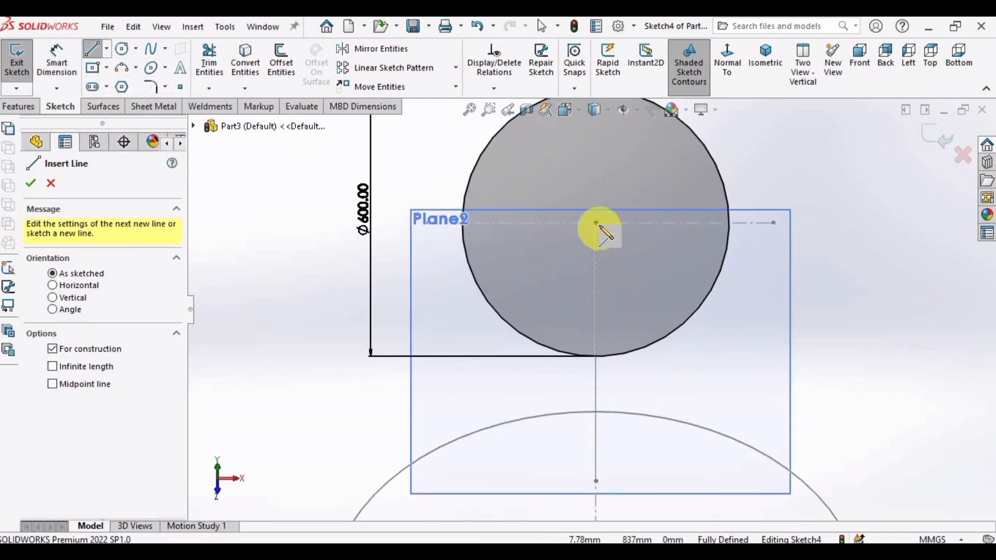
scroll(599, 355, "up", 4)
left_click(594, 496)
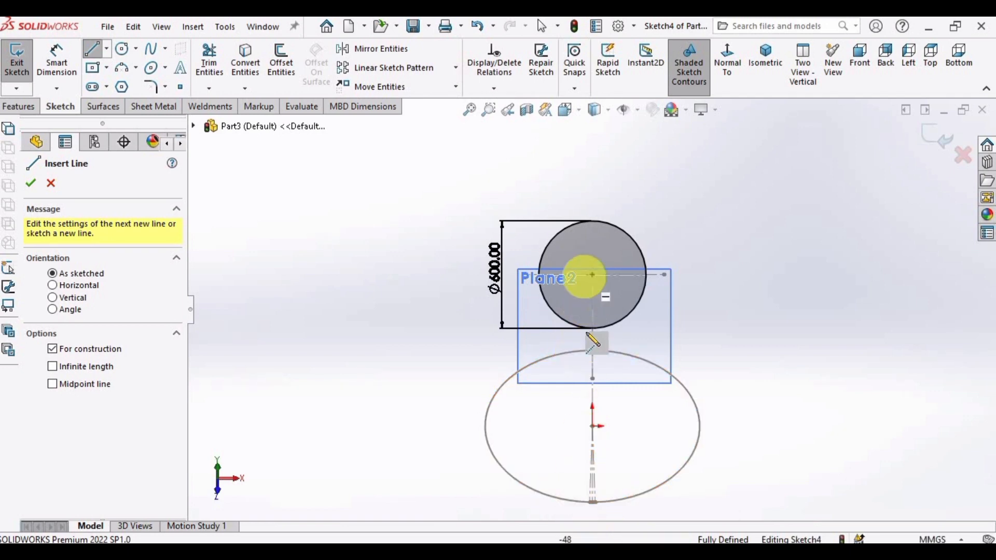
scroll(621, 319, "down", 2)
scroll(583, 306, "down", 3)
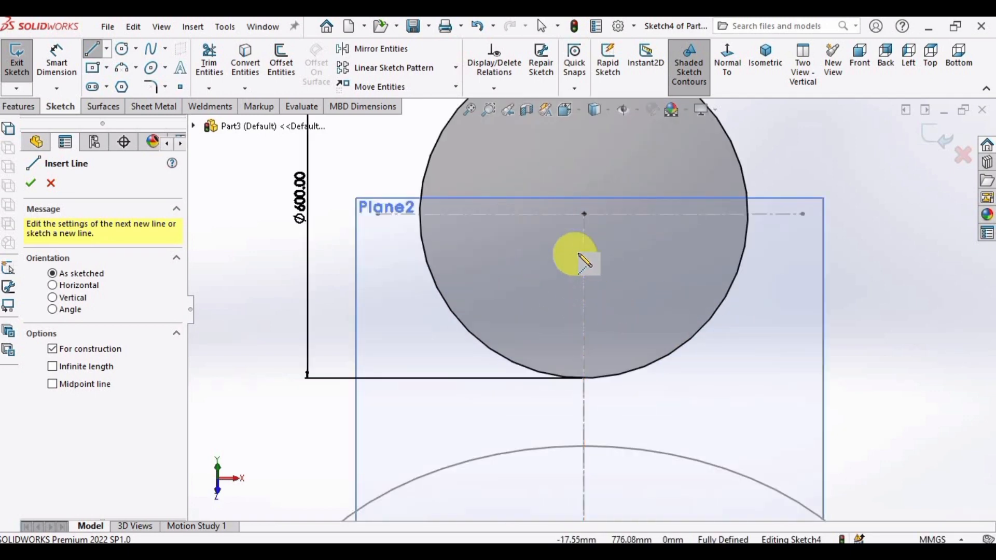
left_click(600, 186)
scroll(597, 352, "up", 3)
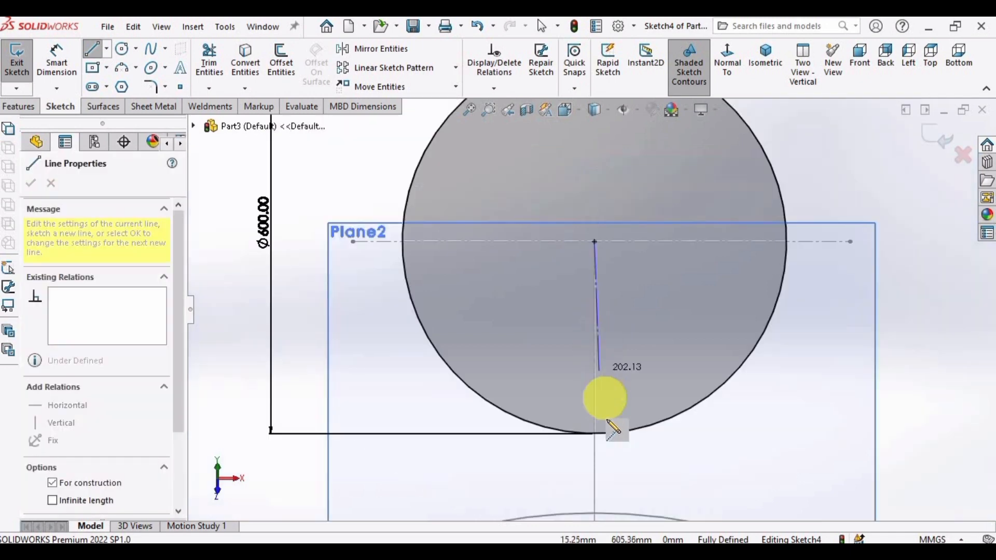
left_click(594, 433)
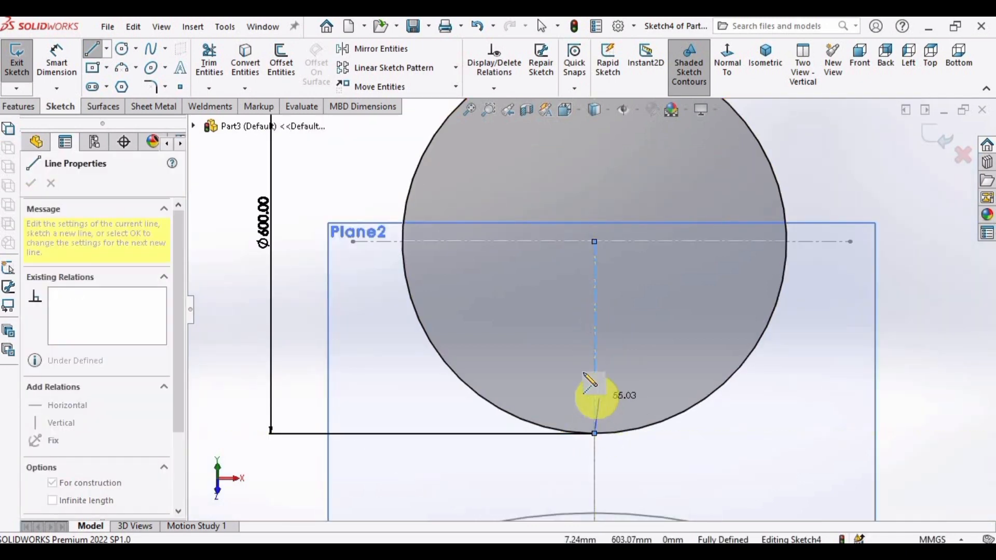
key("Escape")
key("Return")
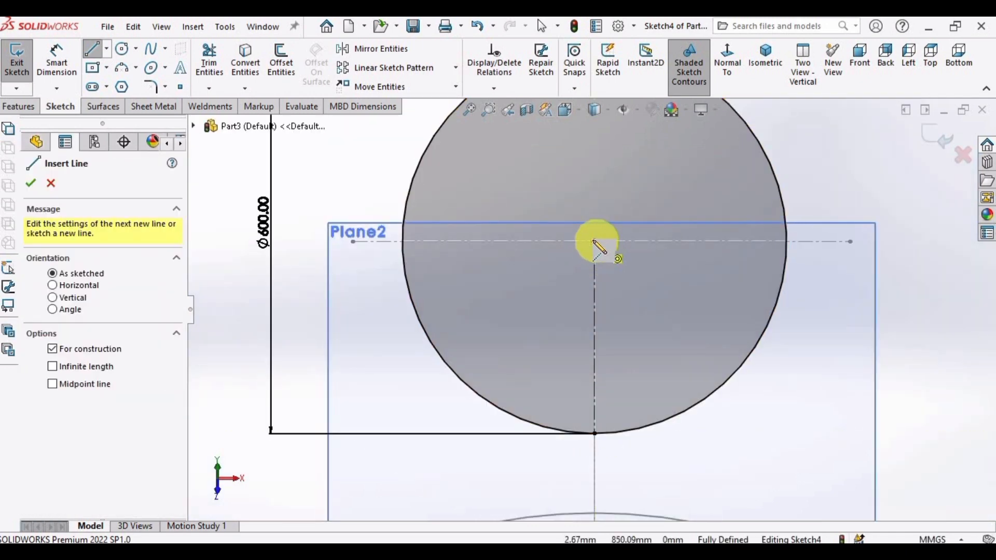
Draw two slightly slanted centerlines from the circle's centre to its lower edge, one on each side of the vertical centerline.
left_click_drag(595, 242, 581, 432)
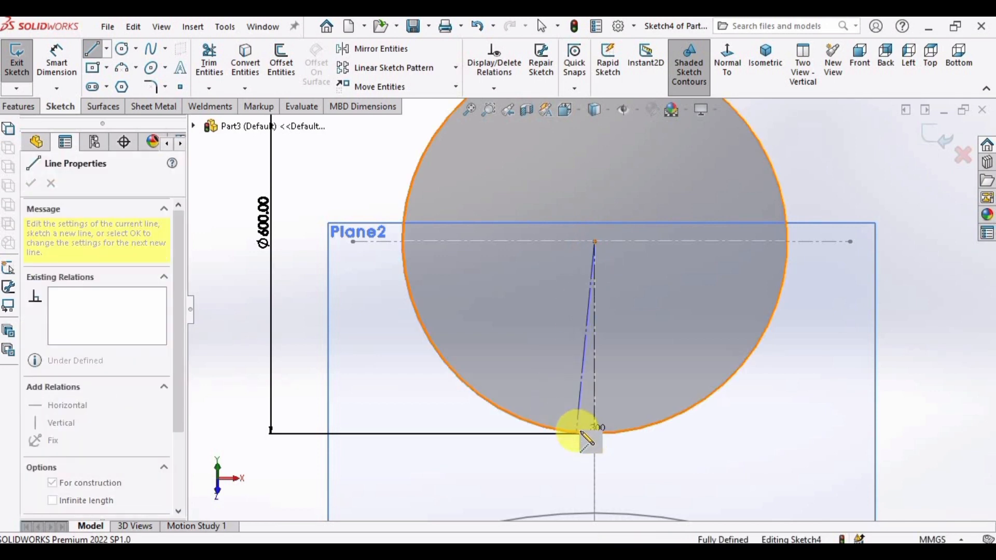
key("Escape")
key("Return")
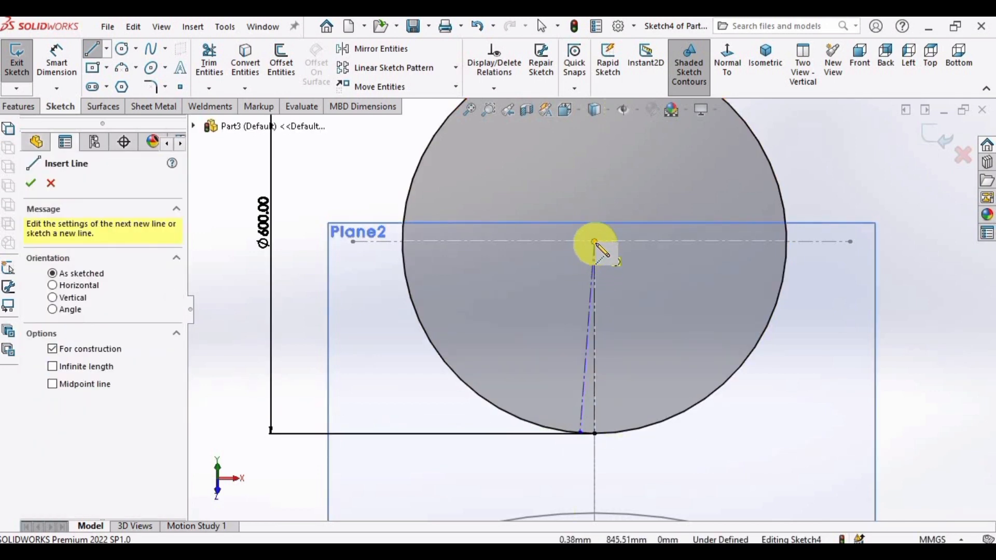
left_click_drag(595, 242, 616, 433)
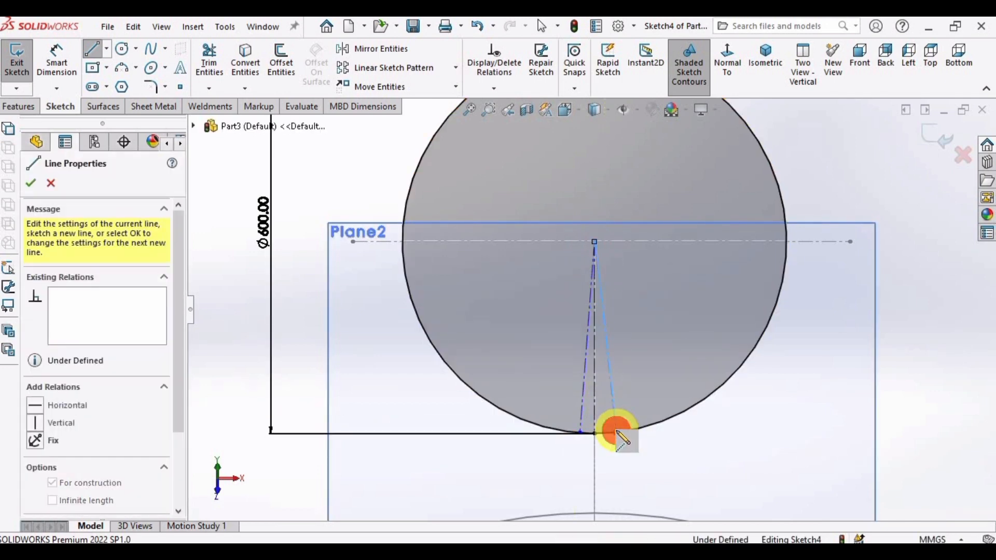
key("Escape")
Dimension the angle between the vertical centerline and the slanted centerline to its right as 1.5°.
left_click(69, 70)
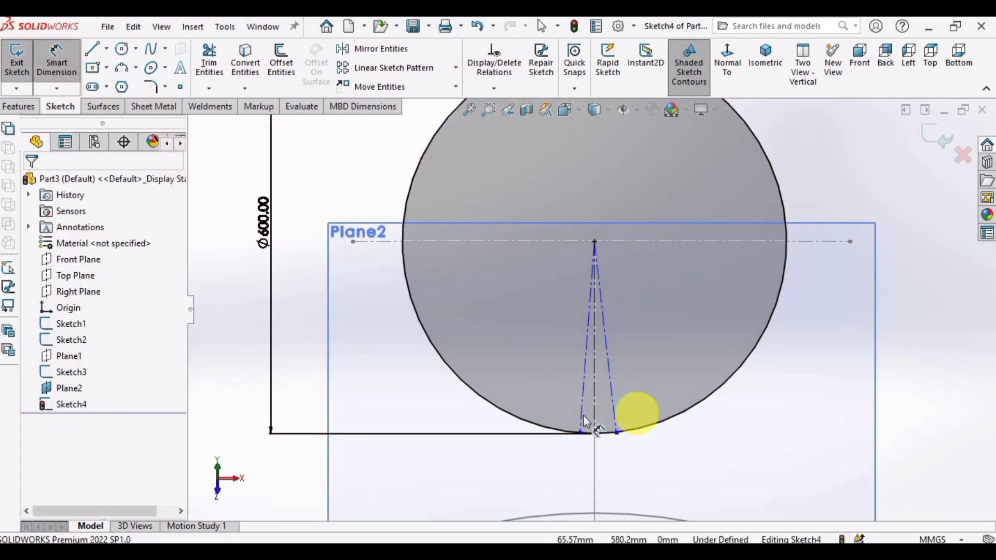
scroll(597, 430, "down", 5)
left_click(599, 382)
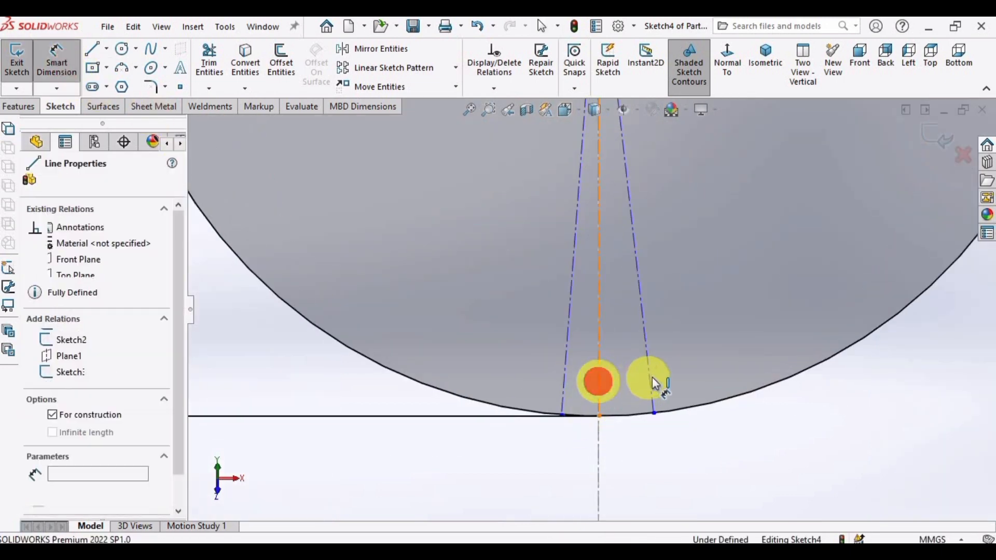
left_click(647, 381)
left_click(633, 450)
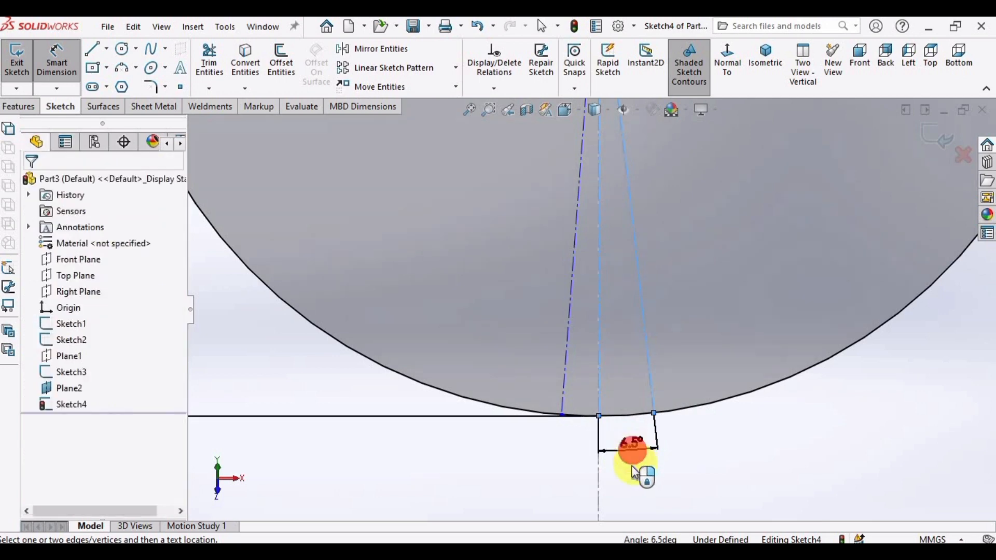
type("6.5")
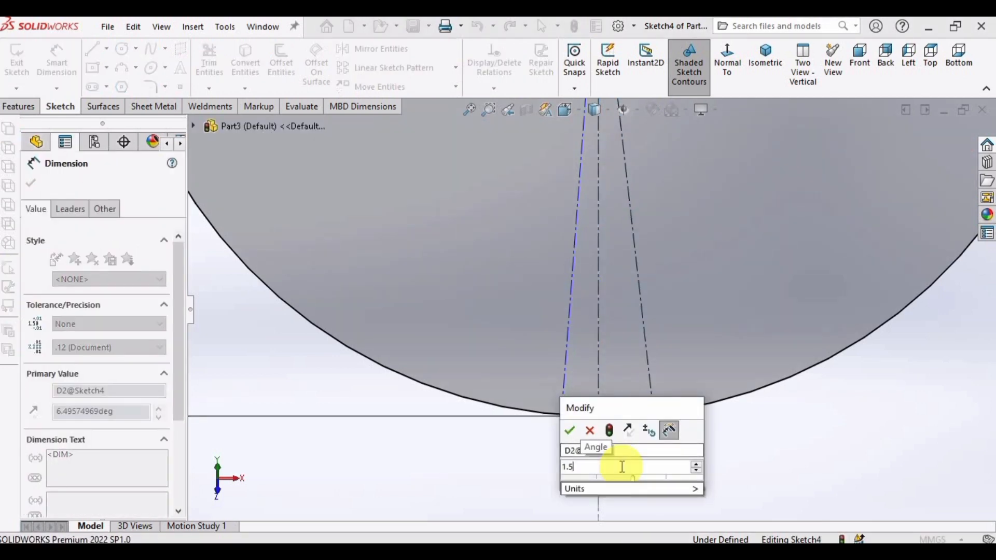
key("Return")
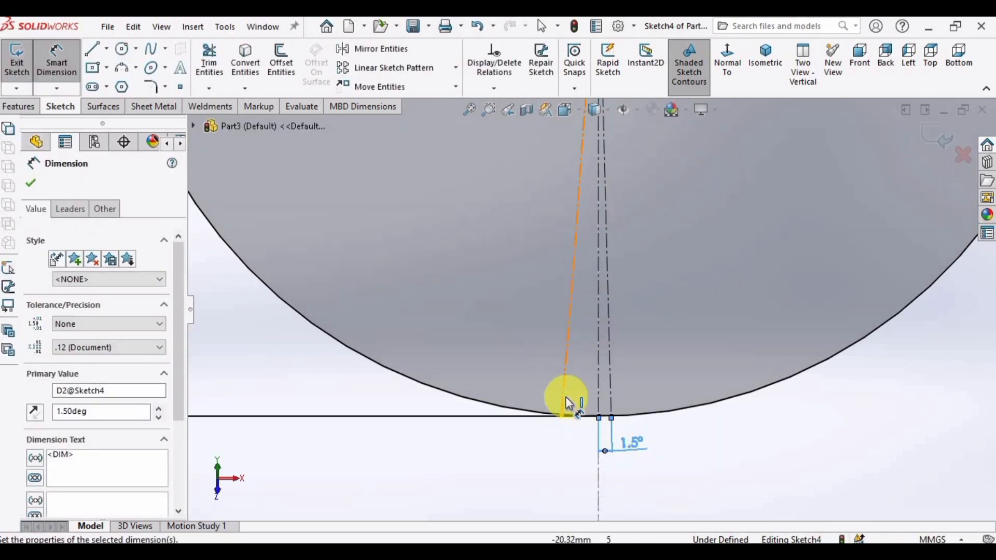
Dimension the angle between the vertical centerline and the slanted centerline to its left as 1.5°.
left_click(569, 404)
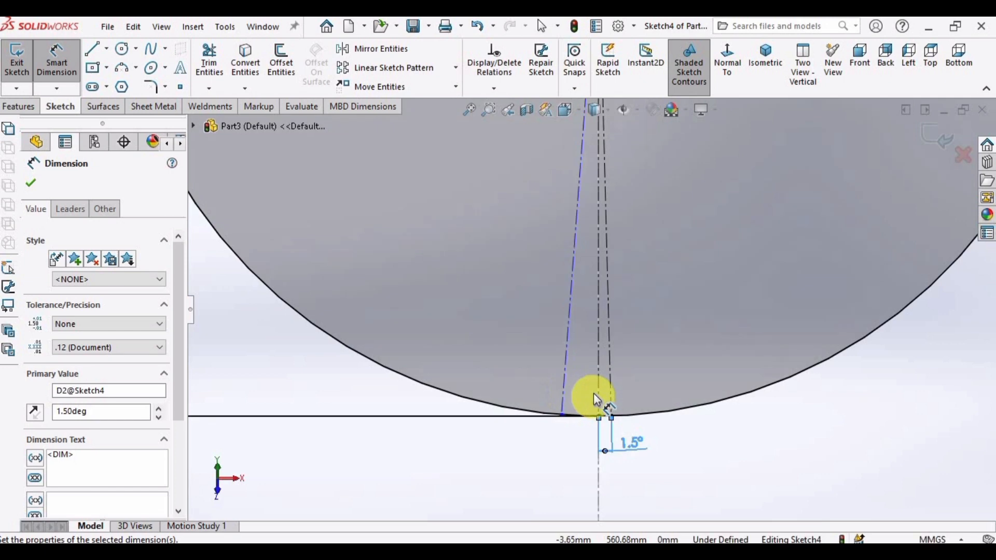
left_click(566, 393)
left_click(563, 386)
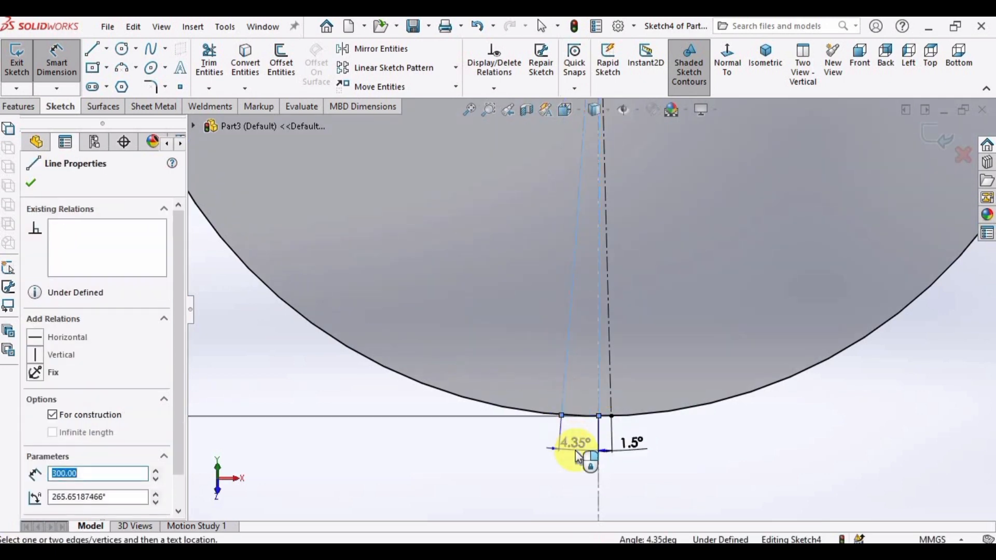
left_click(578, 456)
type("1.5")
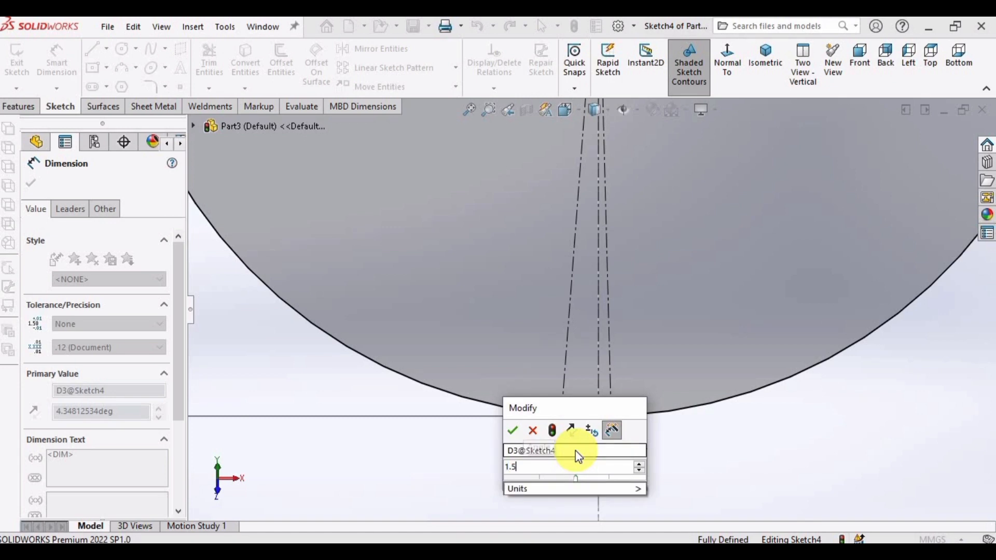
key("Return")
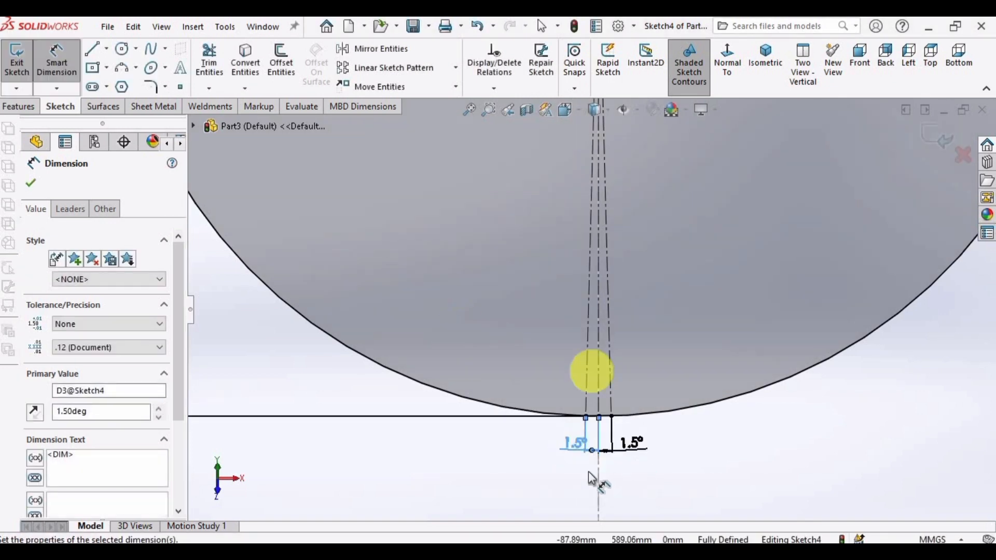
Power-trim the upper circle's short arcs between the two slanted centerlines to open the profile, and exit the sketch.
scroll(606, 398, "down", 3)
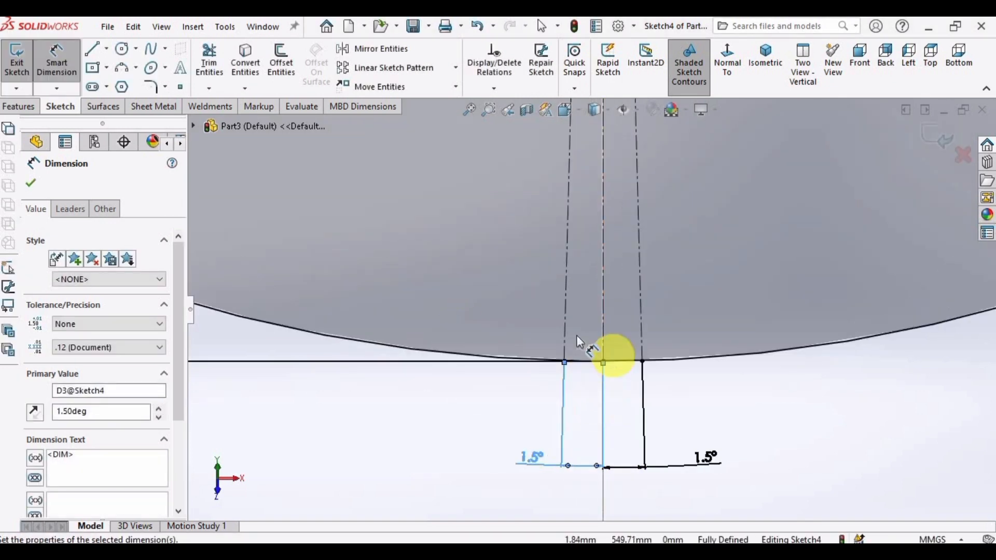
left_click(213, 62)
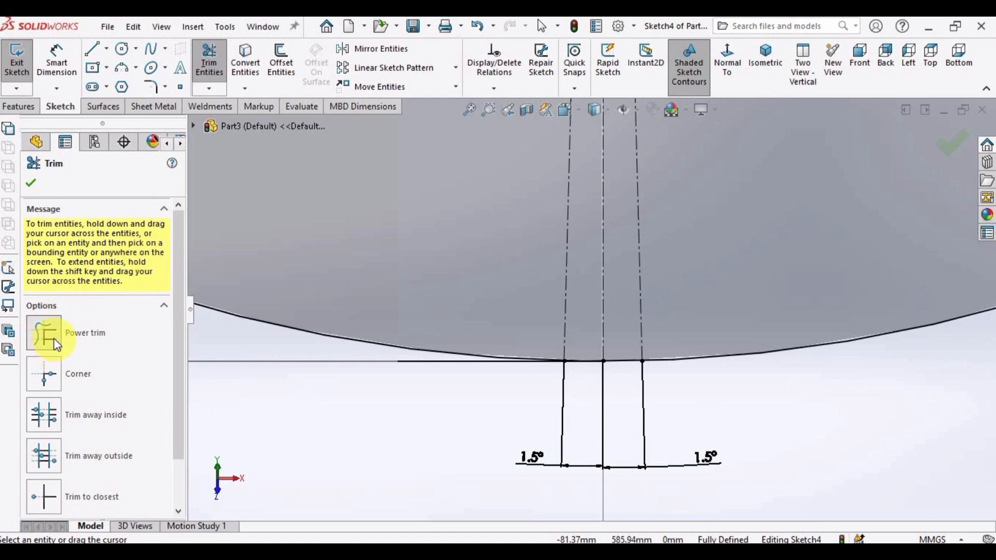
scroll(617, 415, "down", 4)
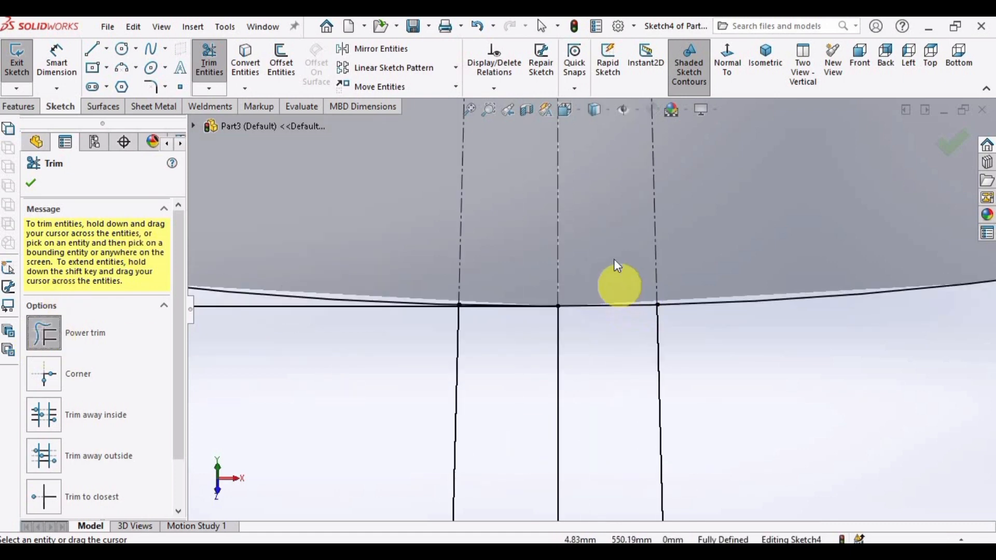
left_click_drag(614, 259, 602, 353)
left_click_drag(503, 262, 494, 343)
left_click_drag(489, 280, 498, 333)
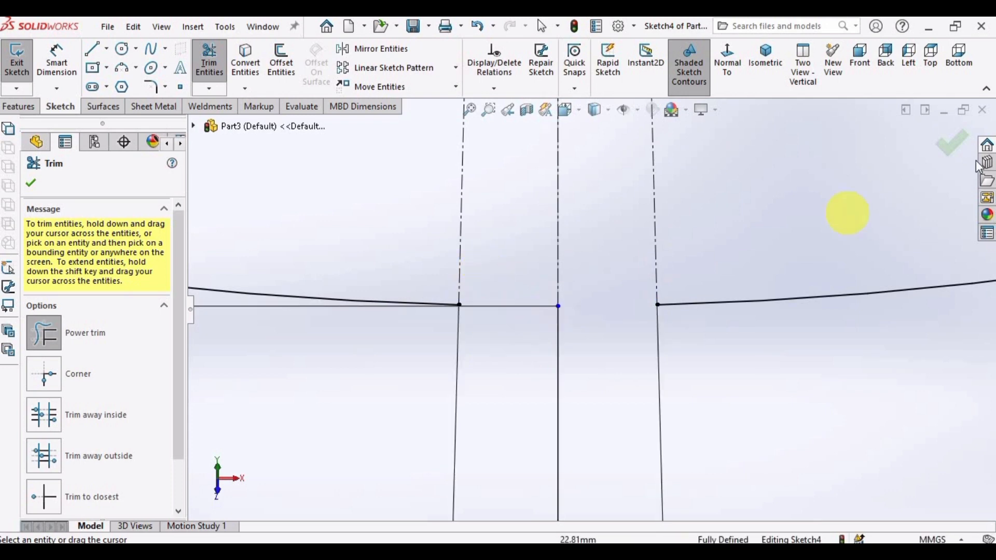
left_click(956, 154)
left_click(936, 139)
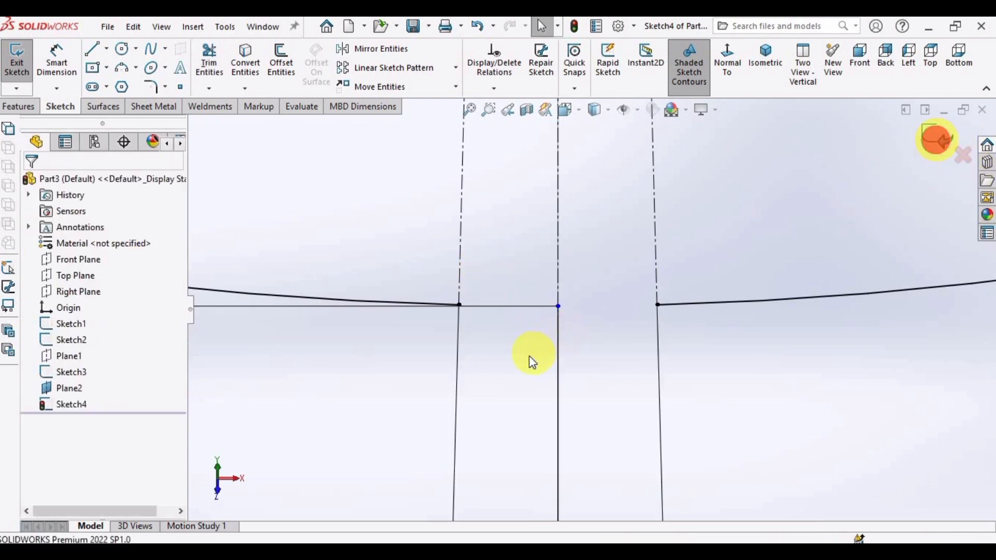
scroll(549, 397, "up", 5)
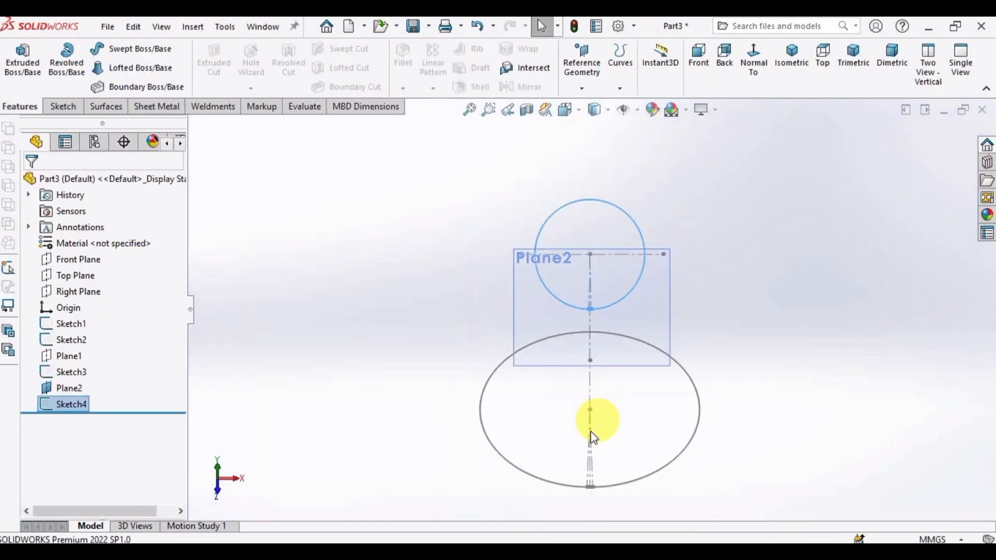
middle_click_drag(594, 437, 571, 362)
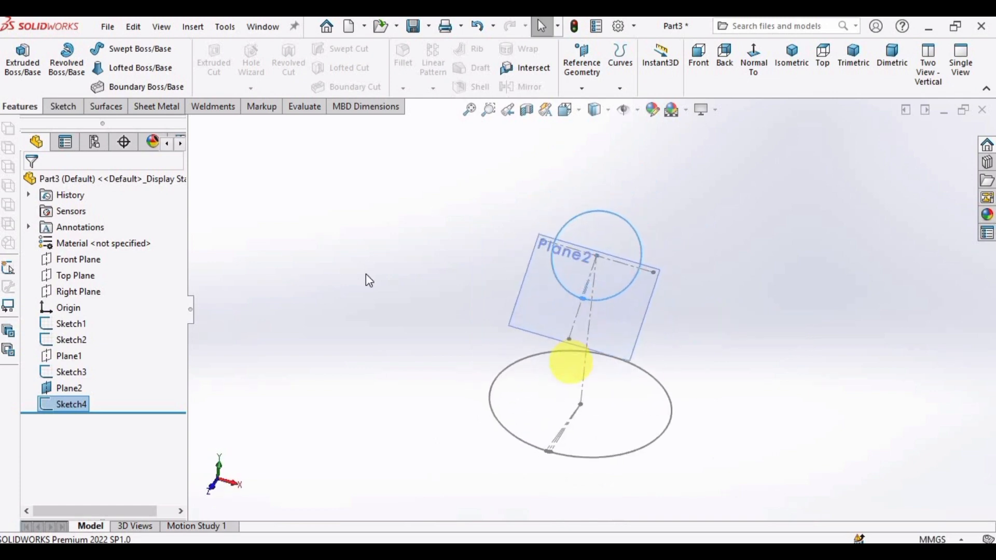
left_click(156, 108)
right_click(153, 107)
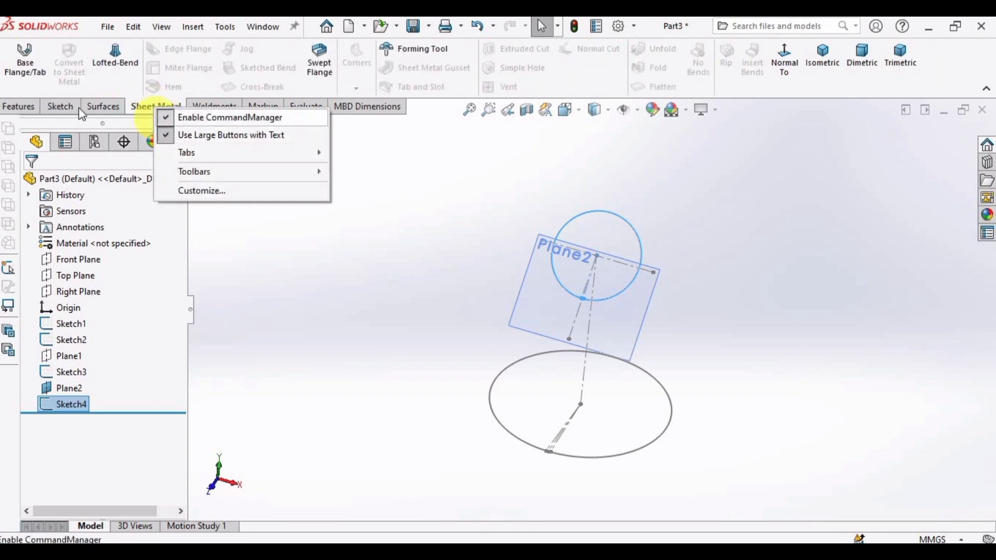
left_click(31, 108)
right_click(18, 106)
mouse_move(66, 148)
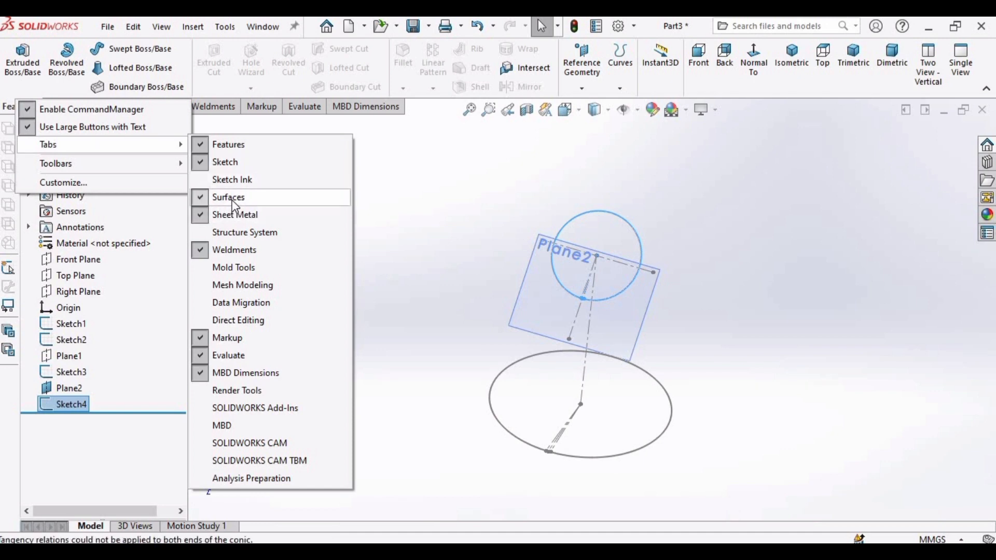
left_click(422, 225)
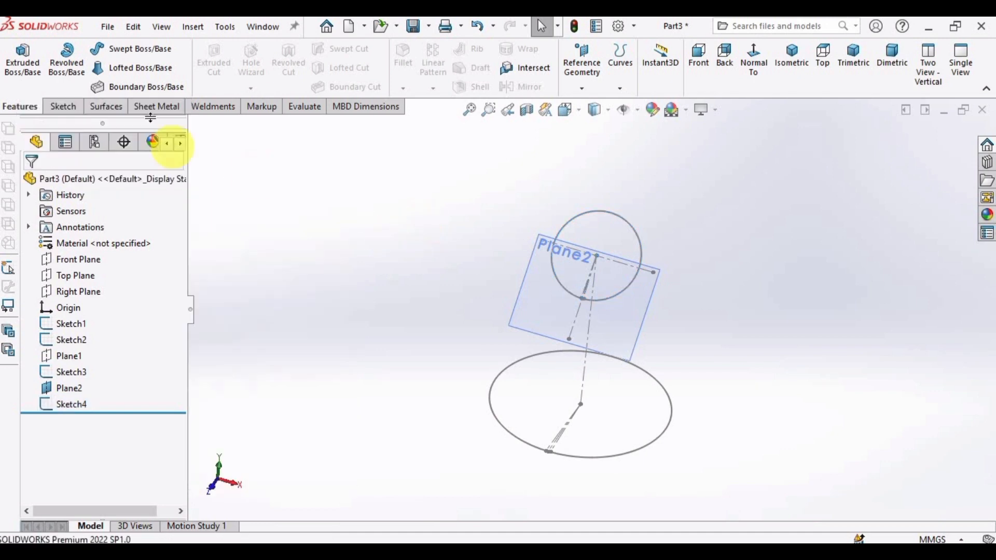
Start a sheet-metal lofted bend with the Formed method, using the upper and lower open circles as profiles.
left_click(160, 109)
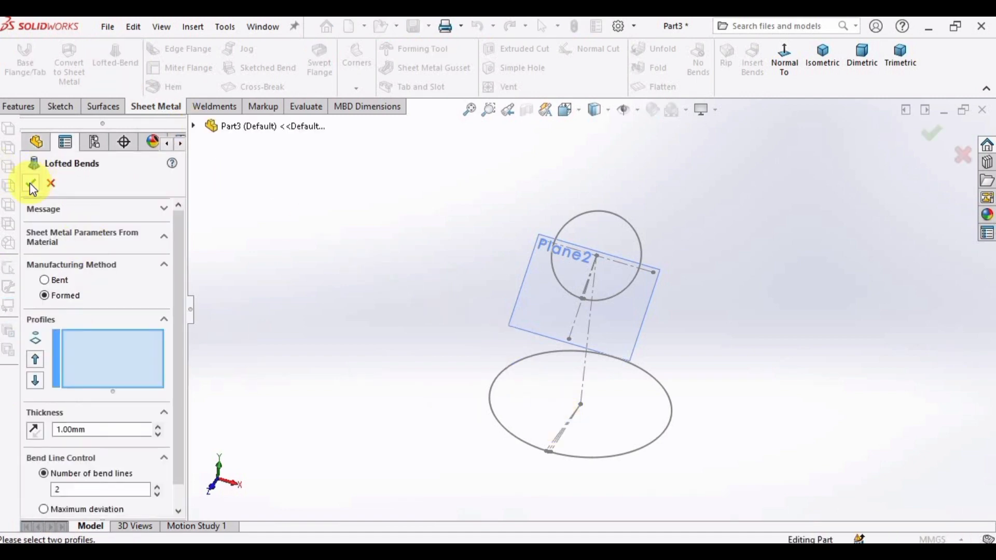
left_click(634, 233)
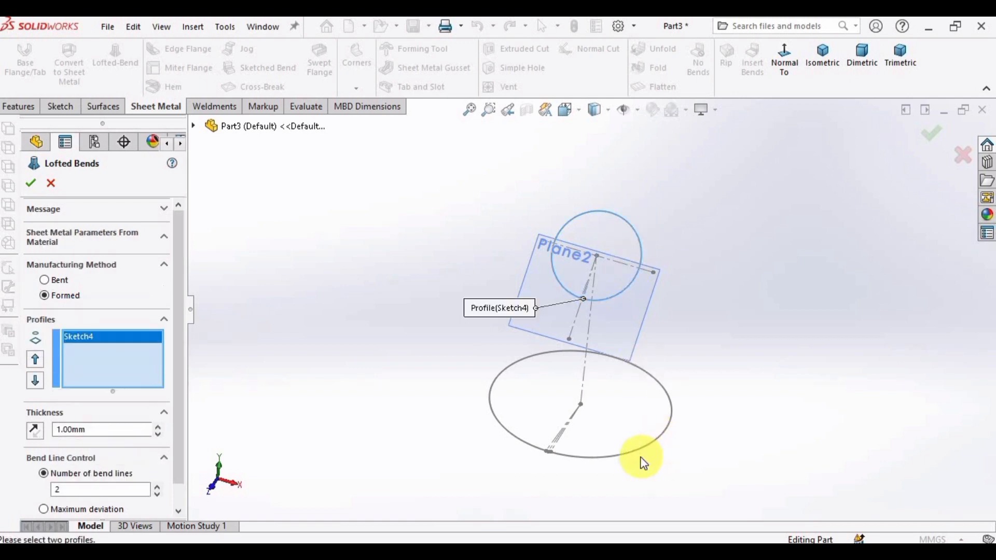
left_click(595, 461)
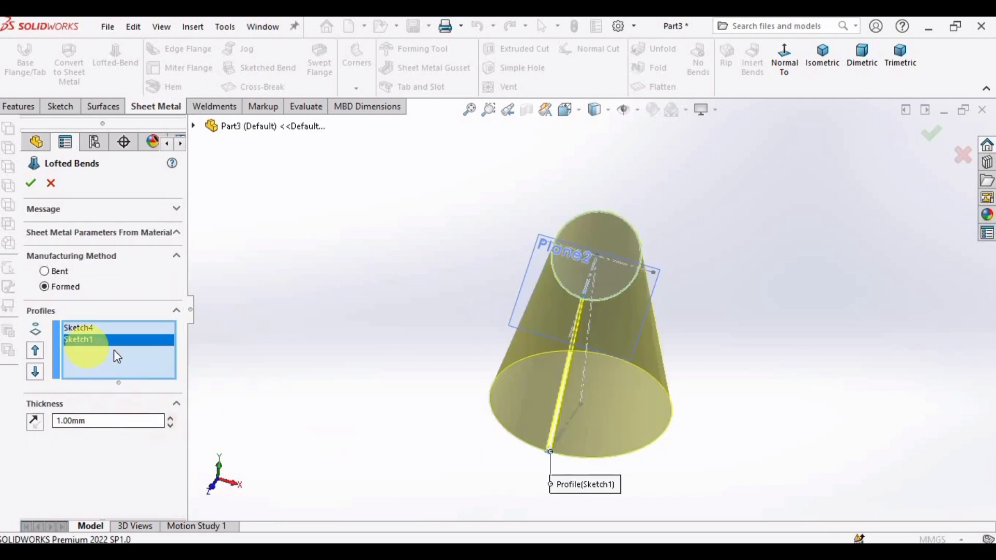
Set the lofted bend's thickness to 3 mm, reverse its thickness direction, and finish the feature.
scroll(524, 398, "down", 3)
middle_click_drag(552, 371, 525, 387)
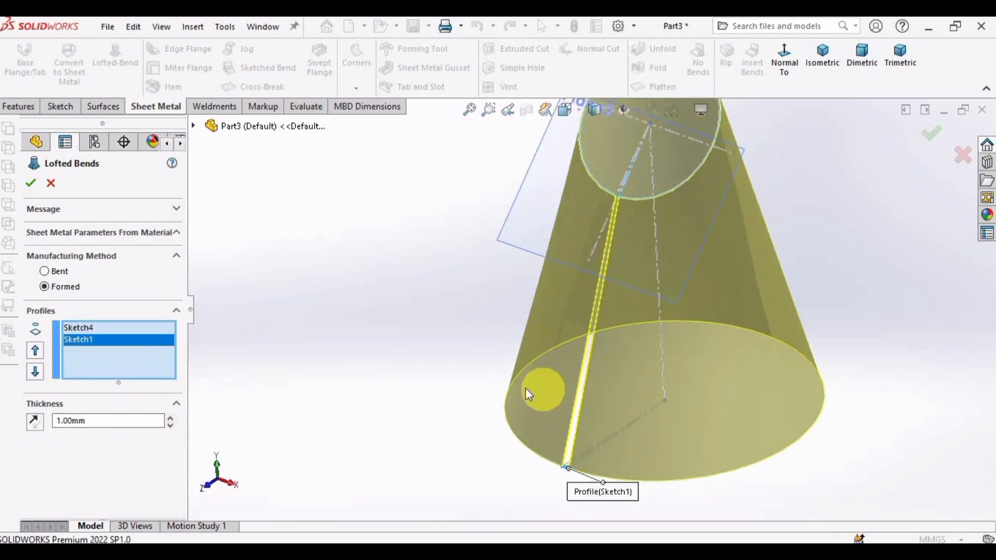
scroll(622, 440, "up", 2)
scroll(626, 446, "down", 5)
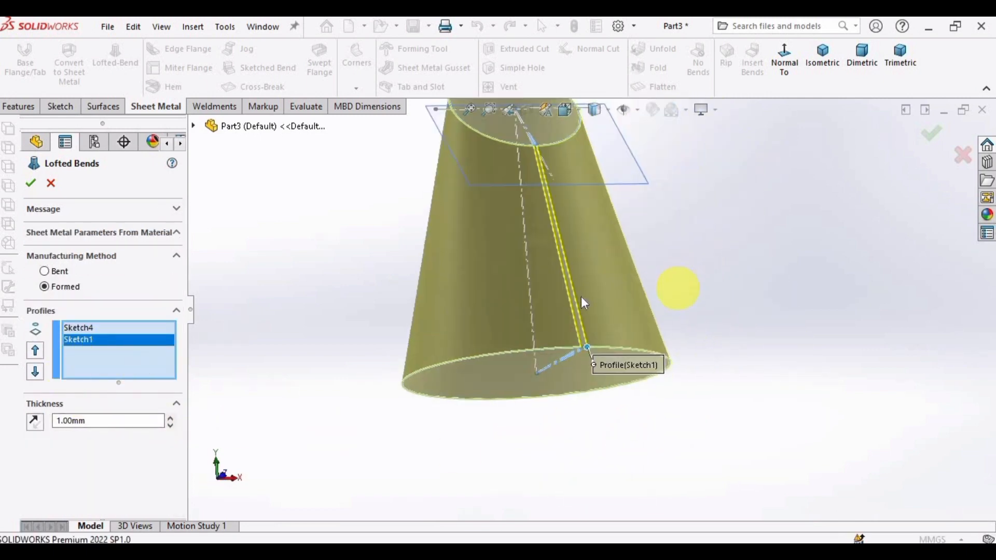
scroll(539, 314, "down", 3)
scroll(534, 314, "up", 3)
middle_click_drag(523, 420, 472, 390)
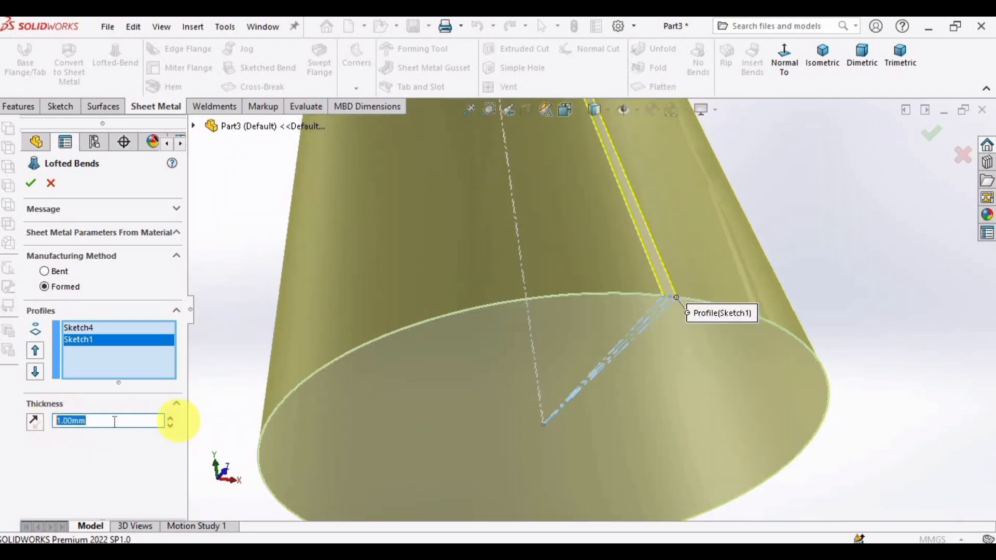
type("3")
left_click(34, 422)
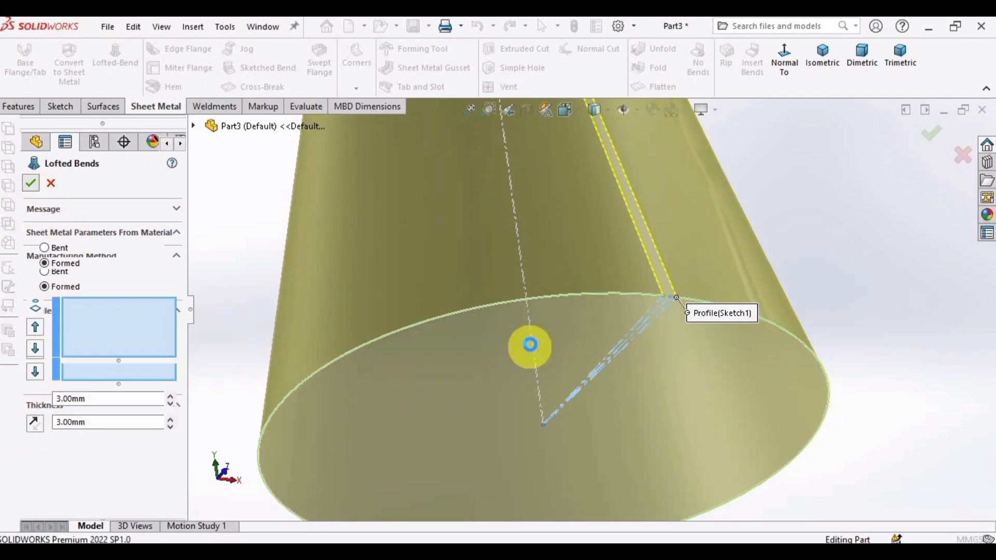
Hide the 45° reference plane and the remaining construction sketches around the cone.
scroll(513, 309, "up", 6)
scroll(583, 218, "down", 4)
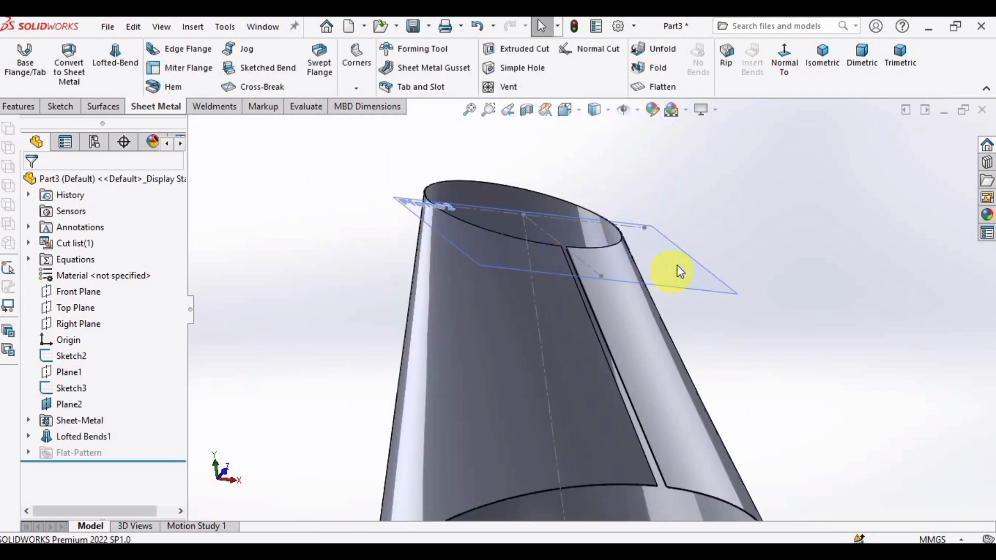
right_click(676, 265)
left_click(733, 243)
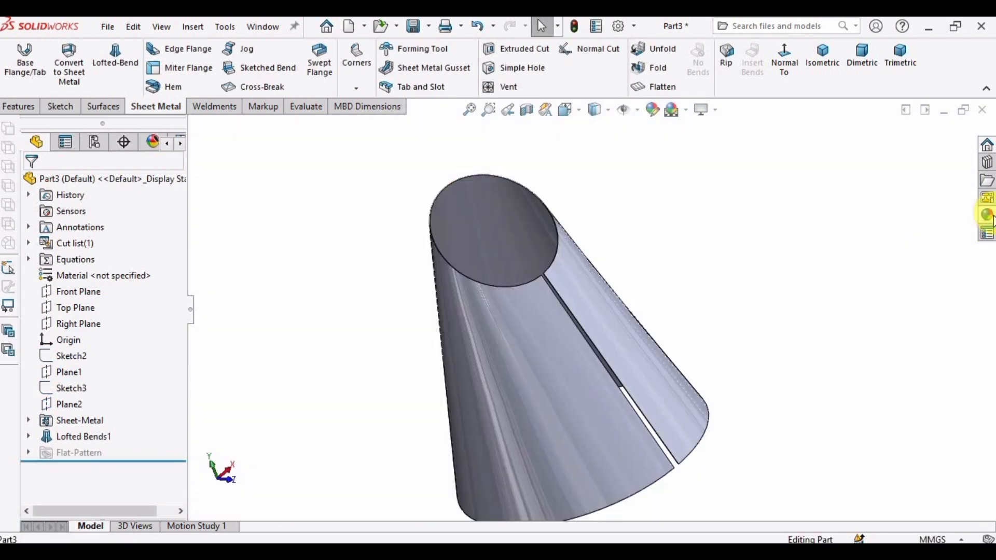
Apply the satin finish chrome metal appearance to the slit cone.
left_click(986, 214)
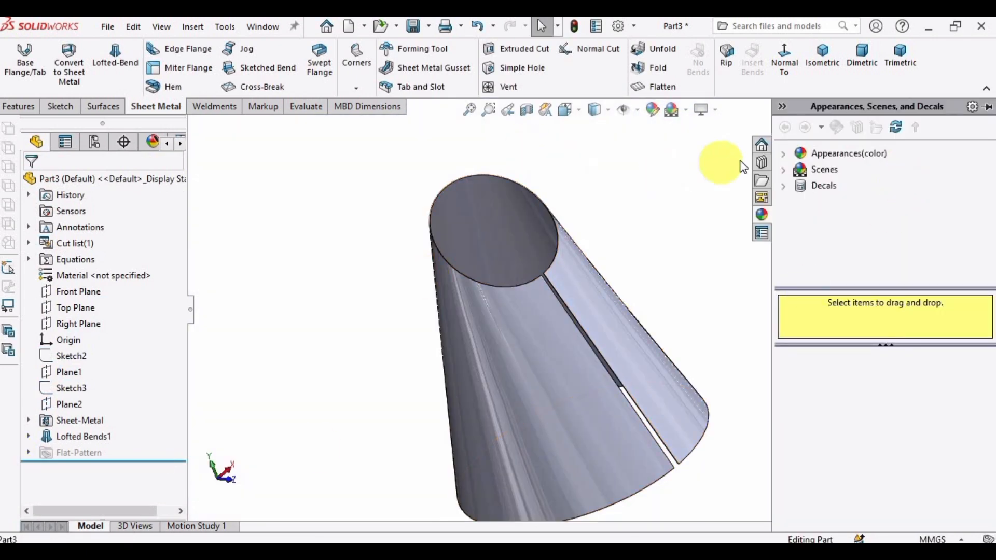
left_click(783, 154)
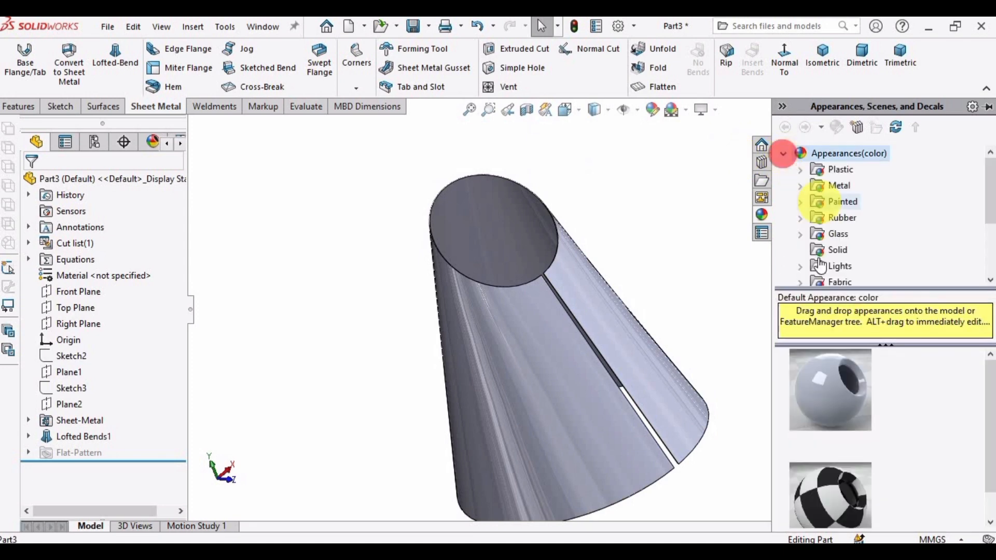
left_click(799, 185)
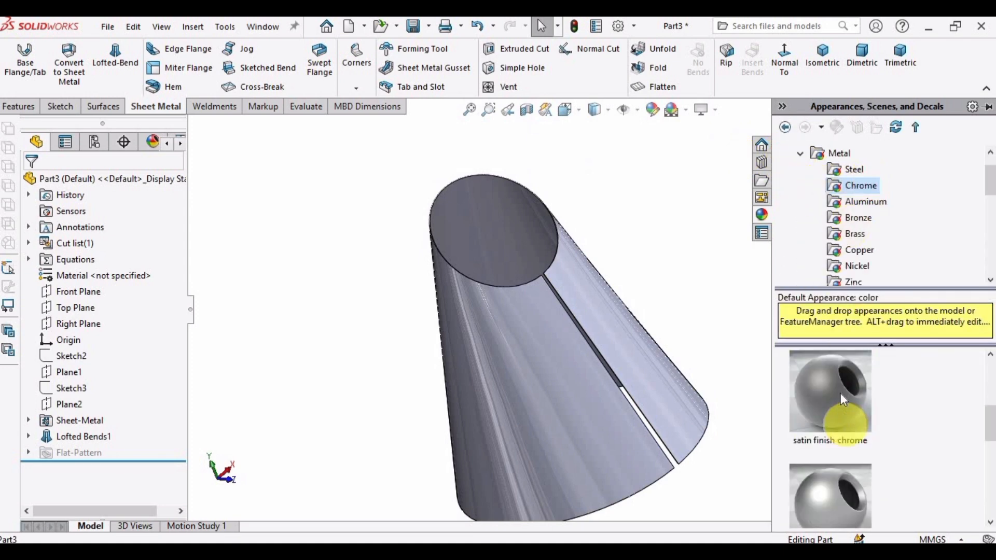
left_click_drag(836, 394, 608, 354)
Flatten the slit sheet-metal cone into its flat pattern.
scroll(607, 351, "up", 2)
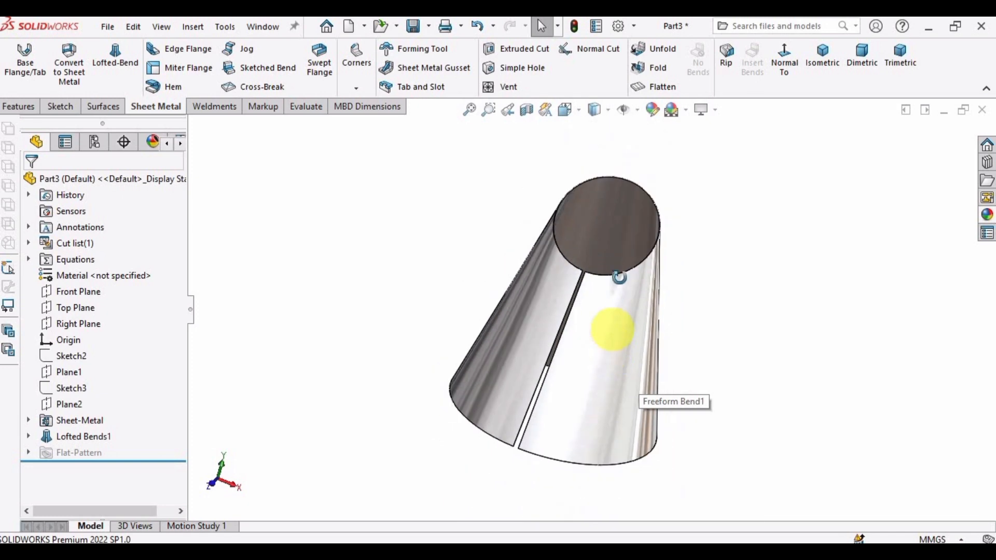
middle_click_drag(618, 278, 629, 189)
middle_click_drag(589, 356, 664, 337)
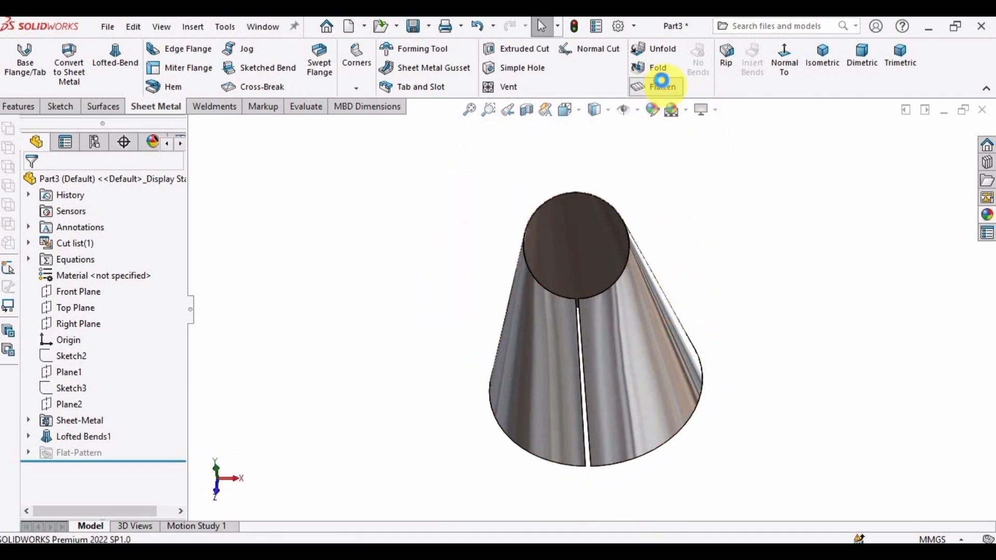
left_click(657, 86)
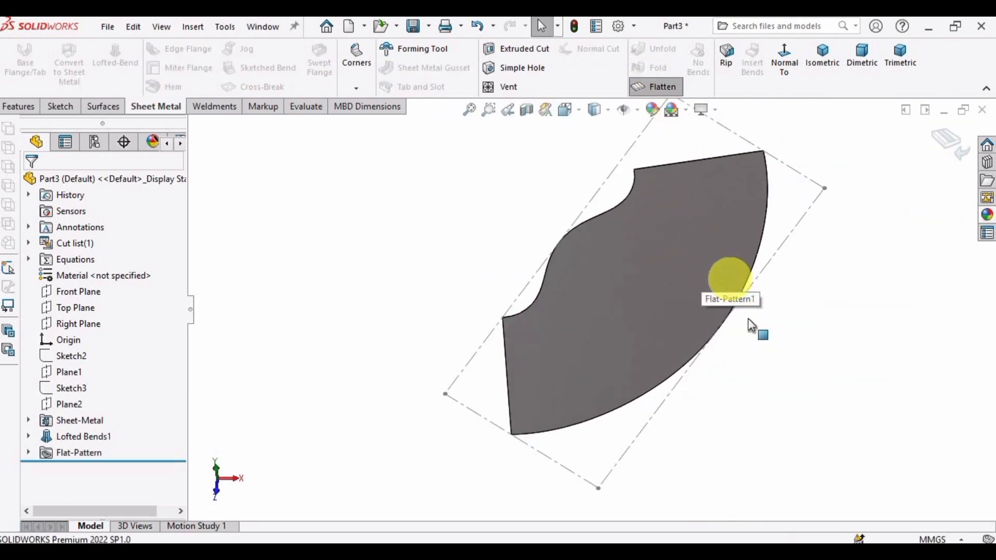